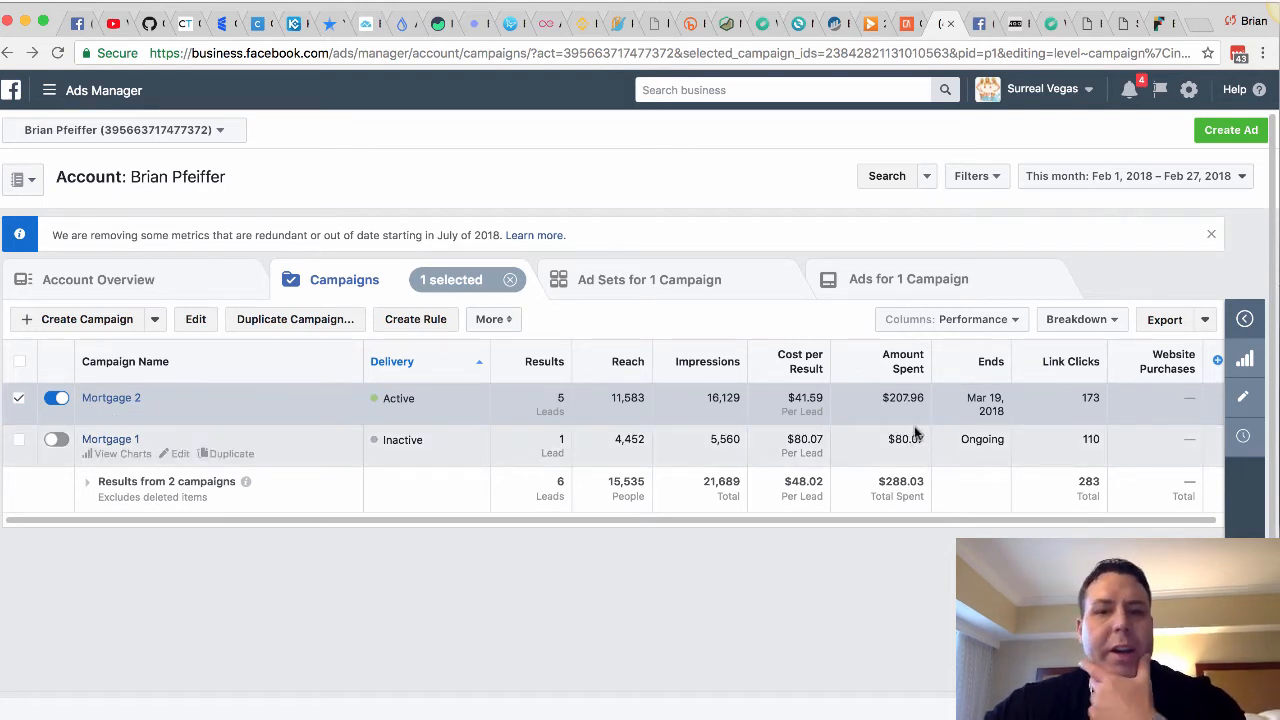
Check the campaign summary on the Common Acquire affiliate dashboard and calculate 6 × 45 in Calculator.
click(911, 26)
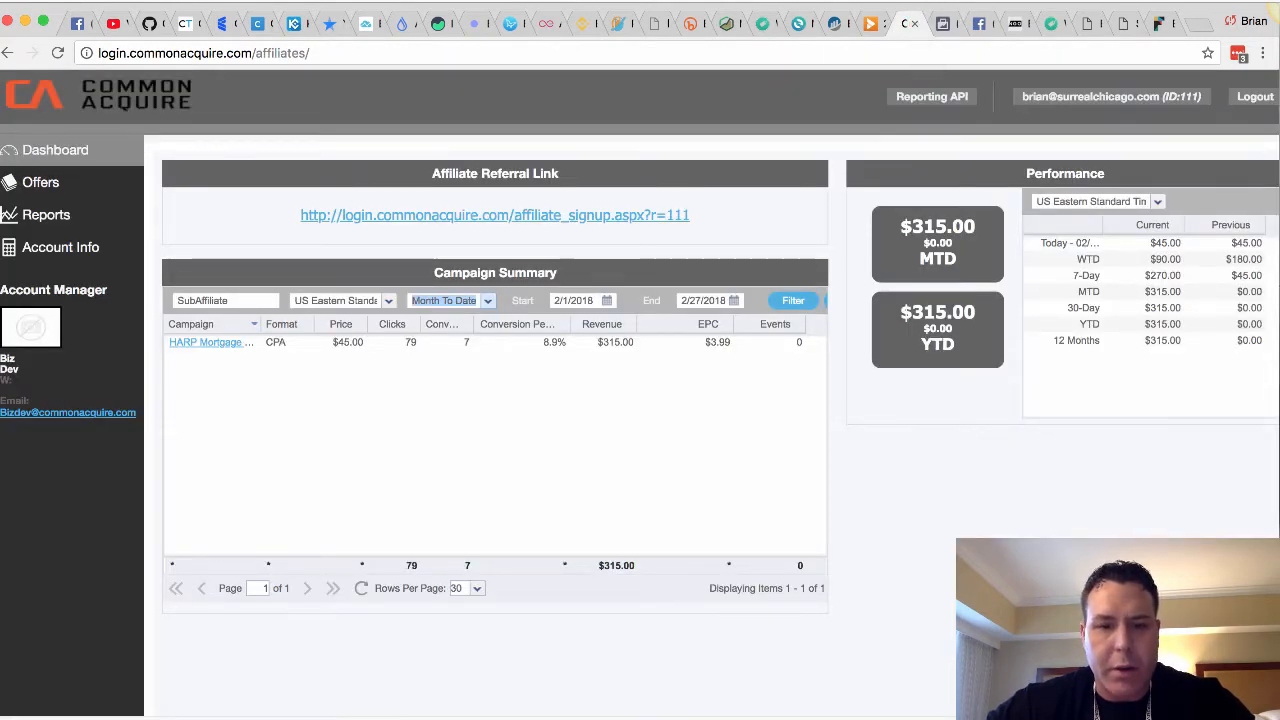
click(572, 97)
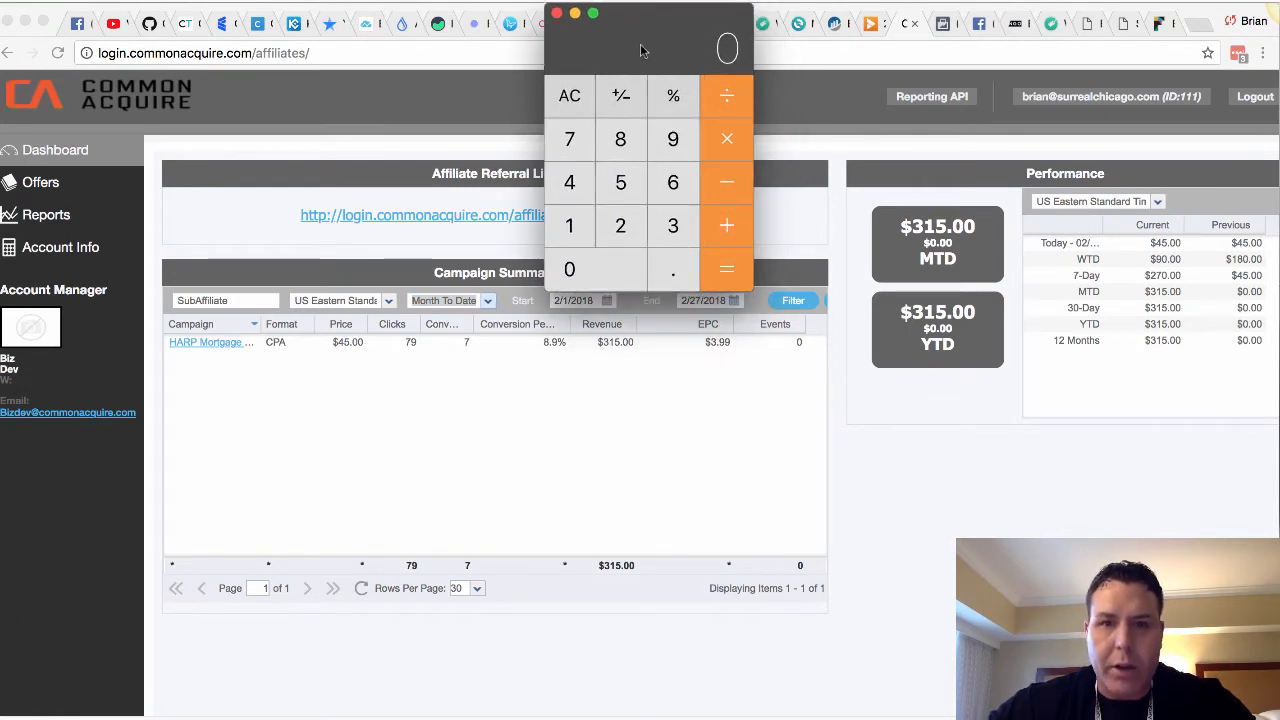
text(6)
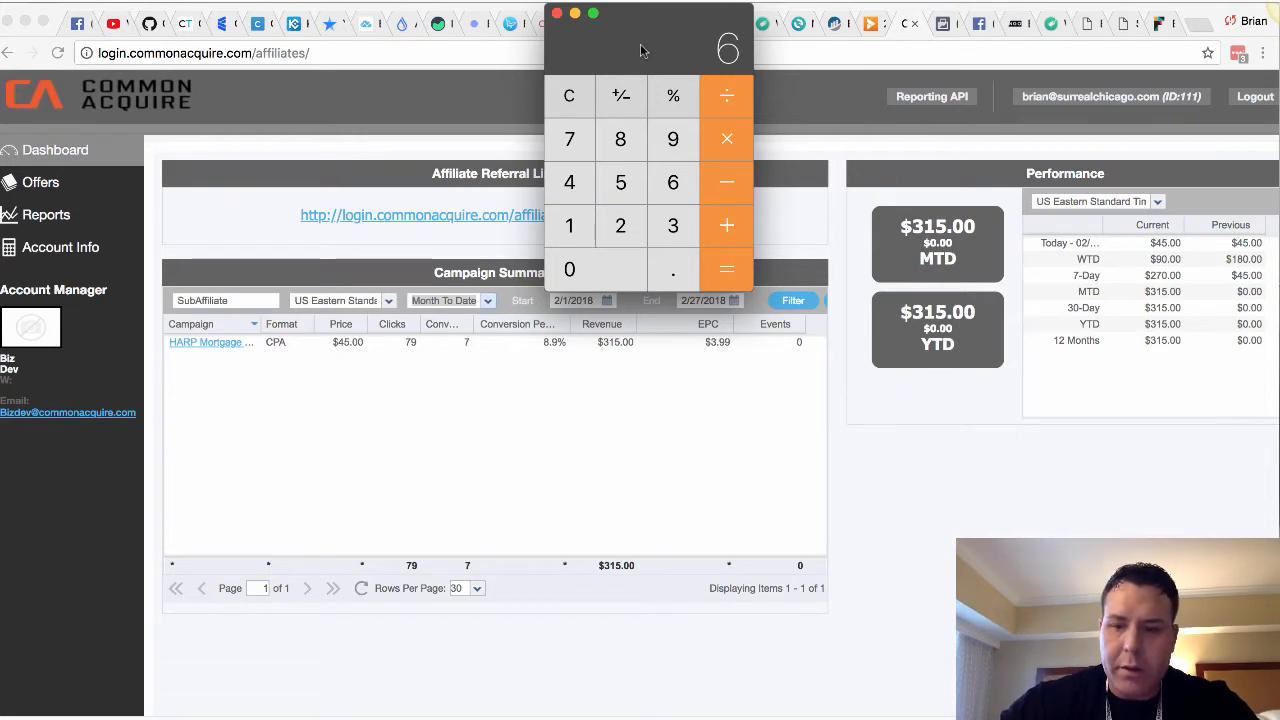
click(728, 139)
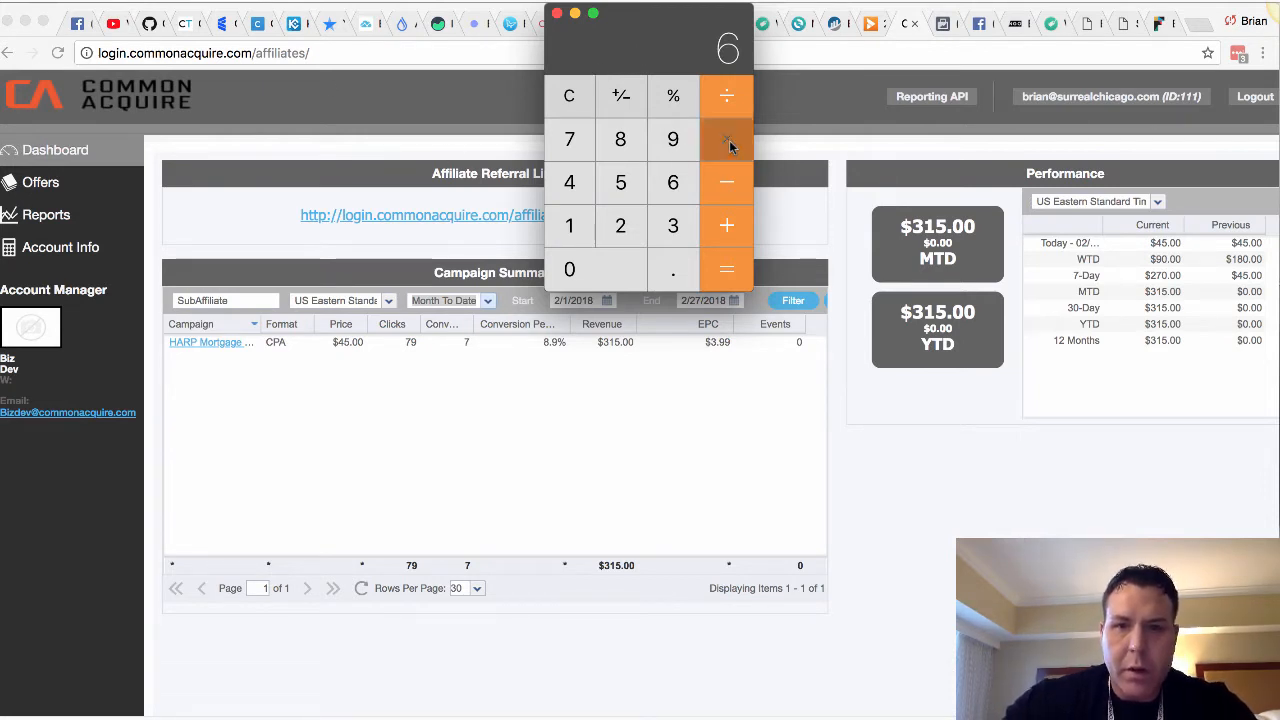
click(576, 182)
click(614, 181)
click(724, 273)
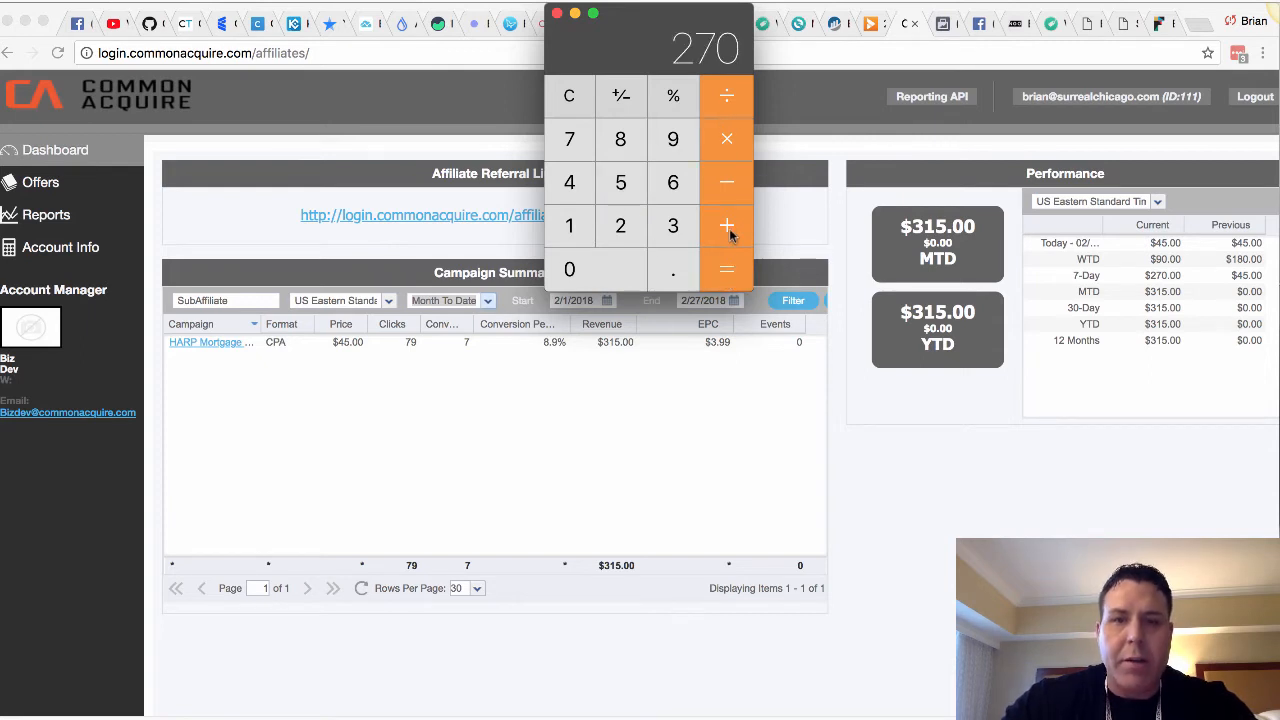
Return to the Facebook Ads Manager campaign list, then clear and minimize the calculator.
click(940, 30)
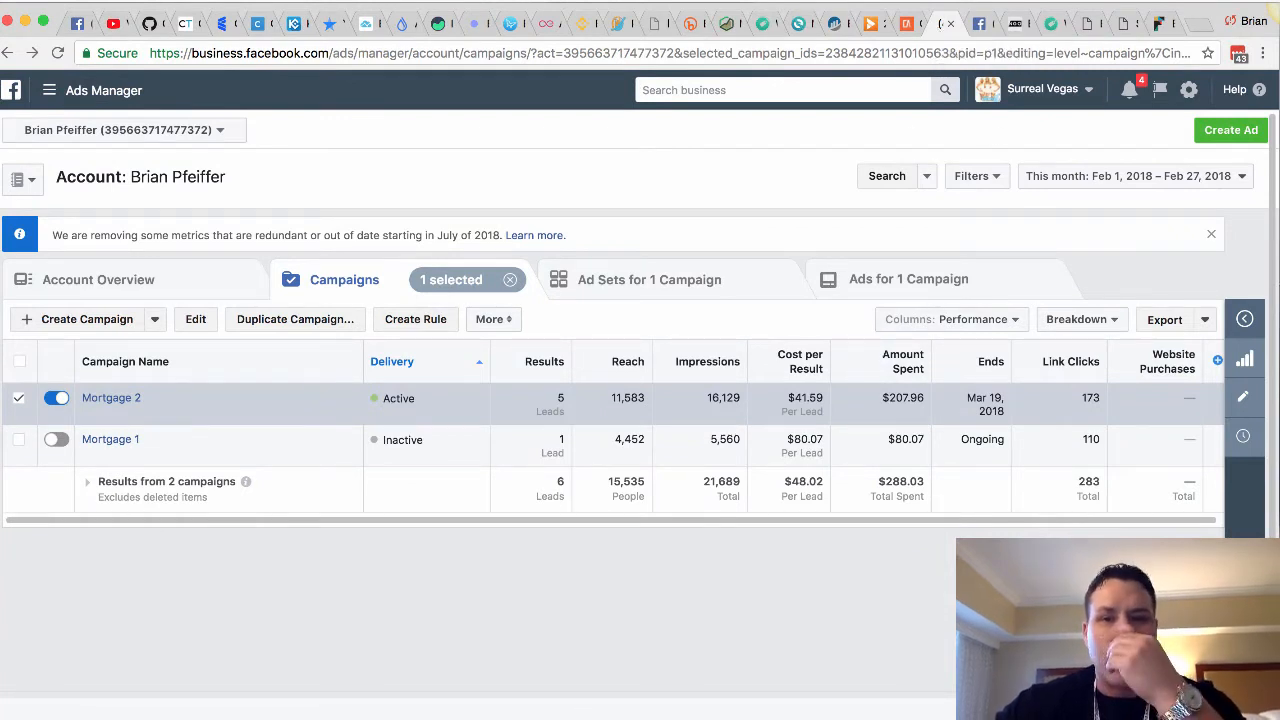
key(super+Tab)
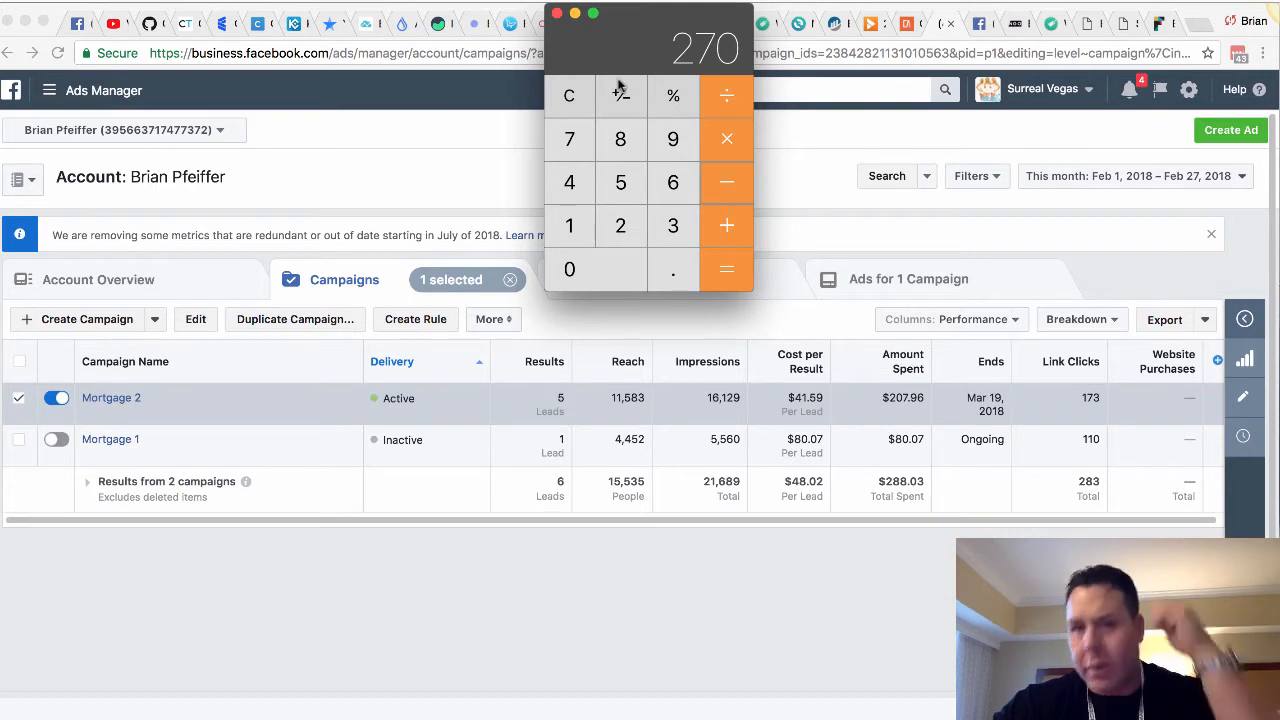
click(569, 96)
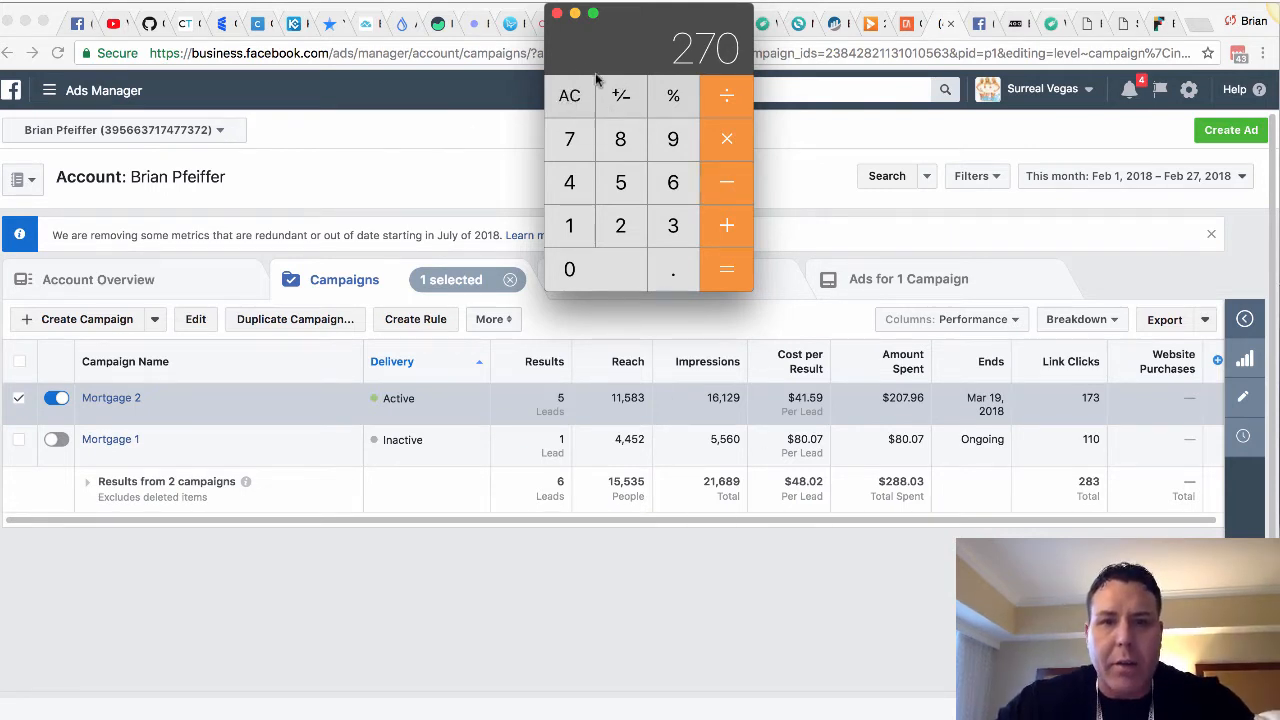
click(575, 14)
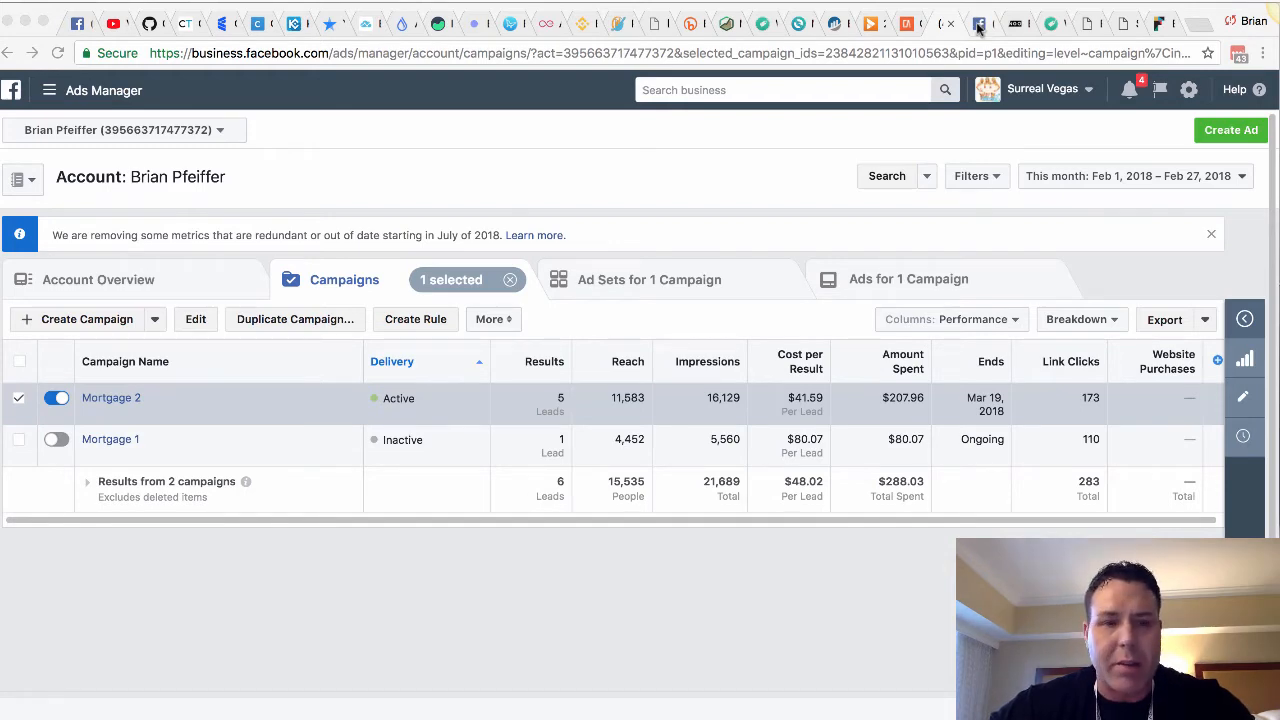
View the cover photo of the grandmother in a wheelchair on Facebook and return to the Ads Manager campaigns.
click(978, 24)
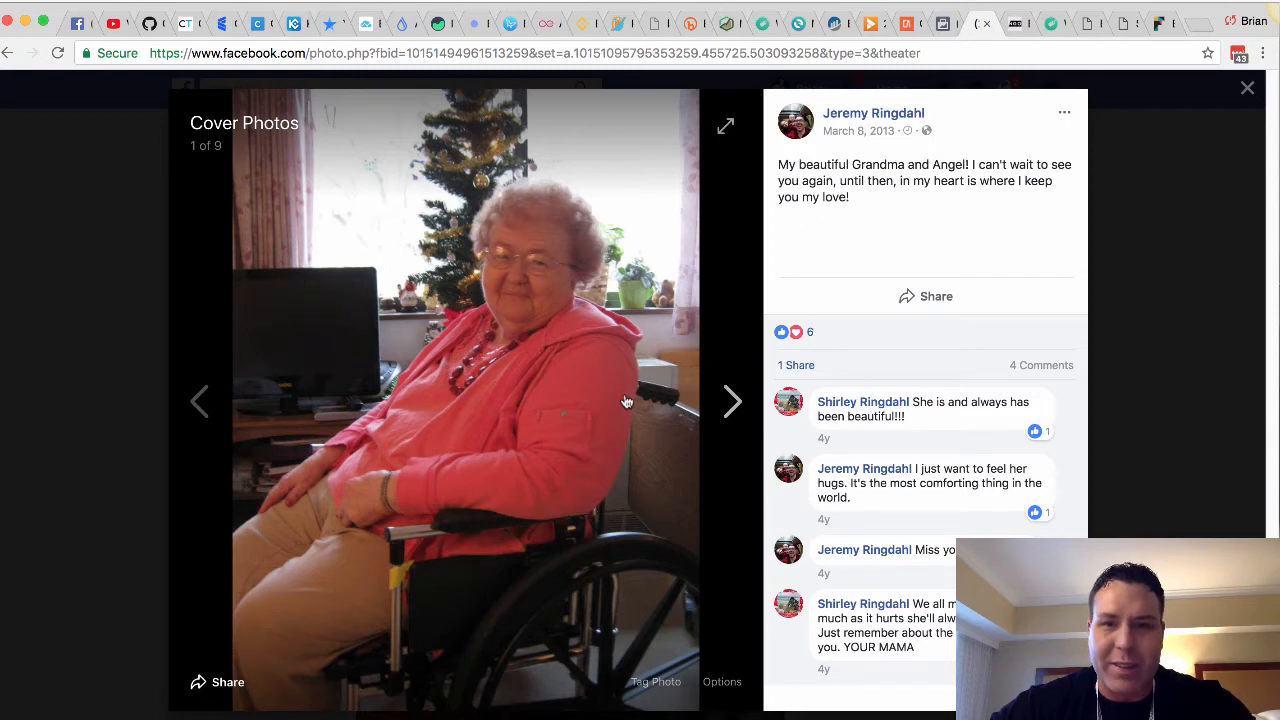
click(1247, 91)
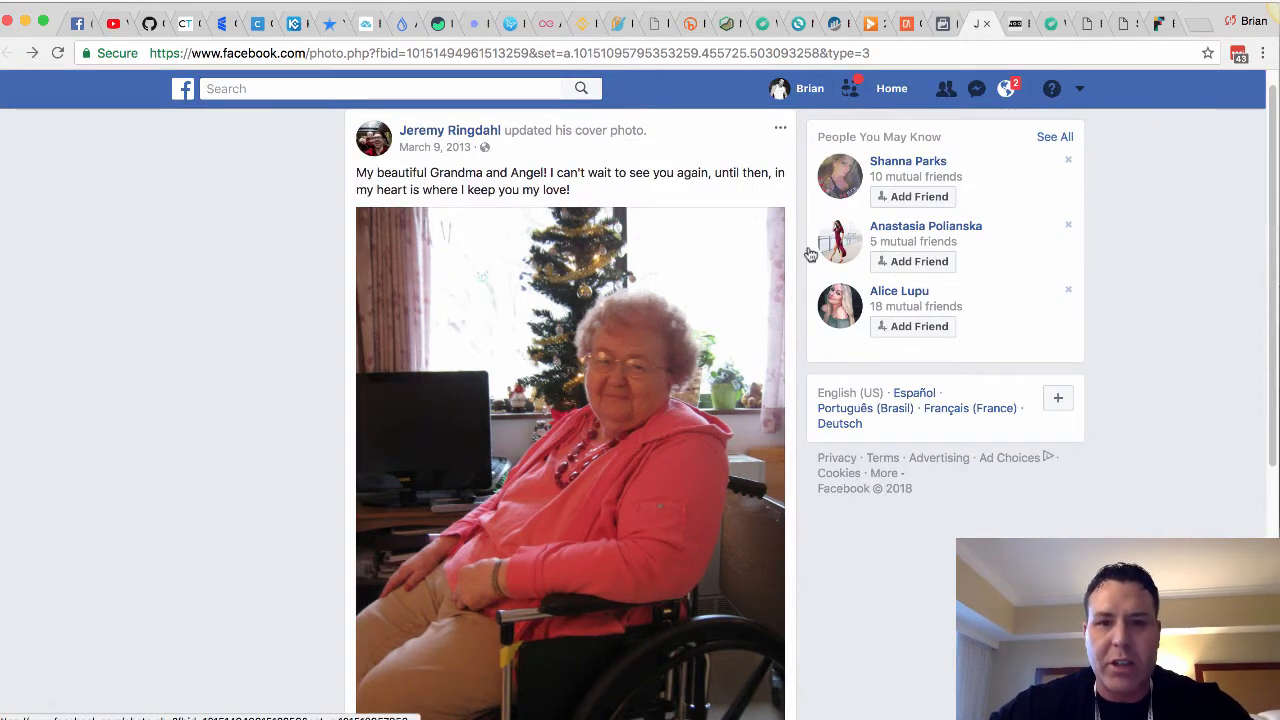
click(942, 24)
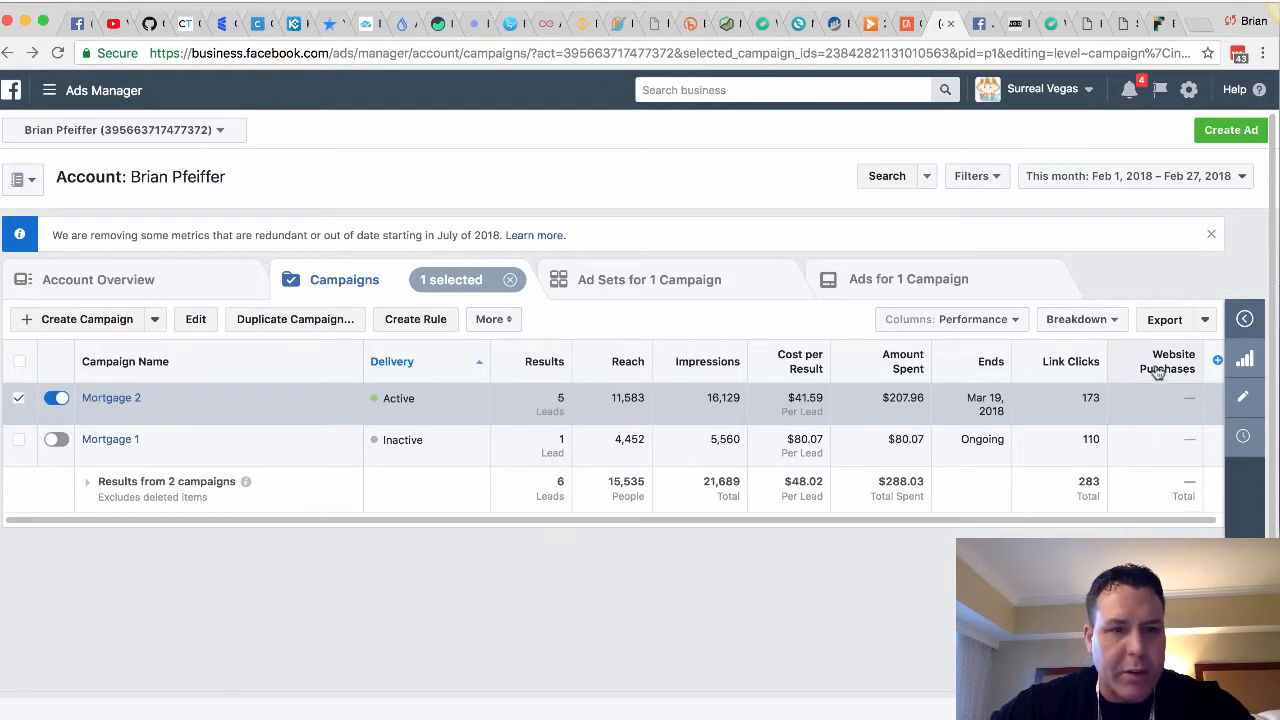
Duplicate the Mortgage 2 campaign together with its ad set and ad.
mouse_move(168, 422)
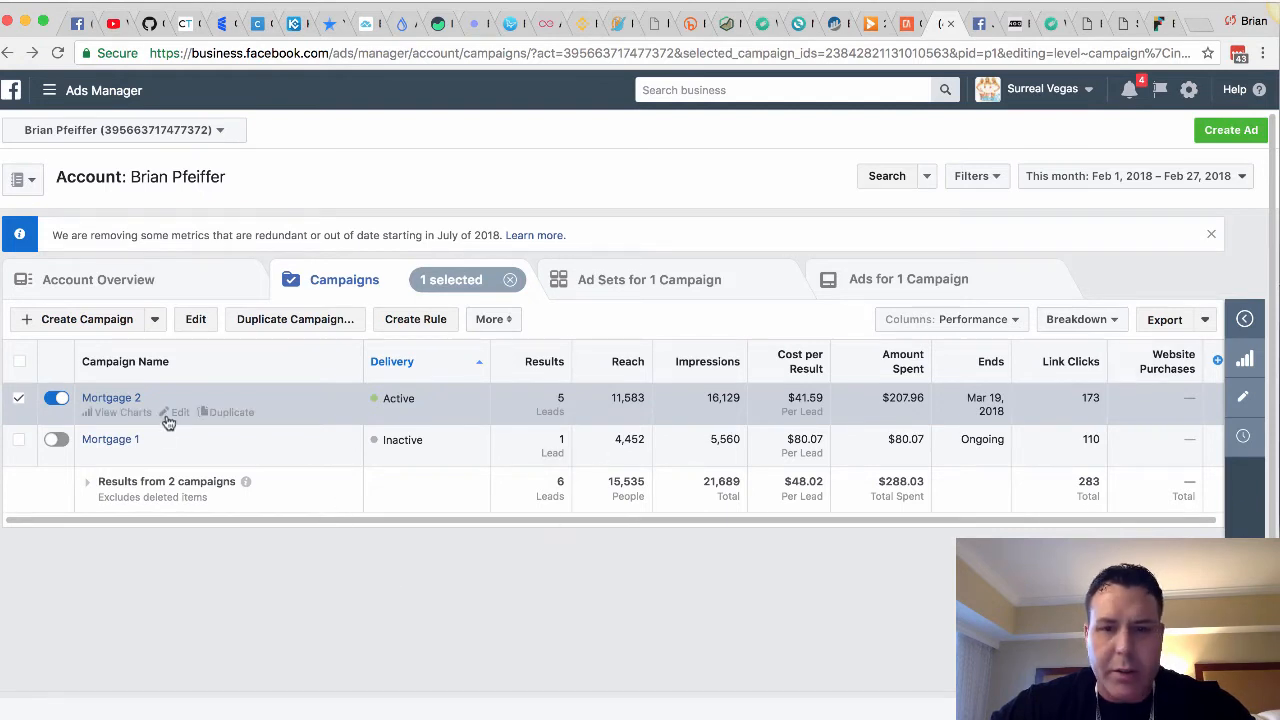
click(17, 404)
click(16, 405)
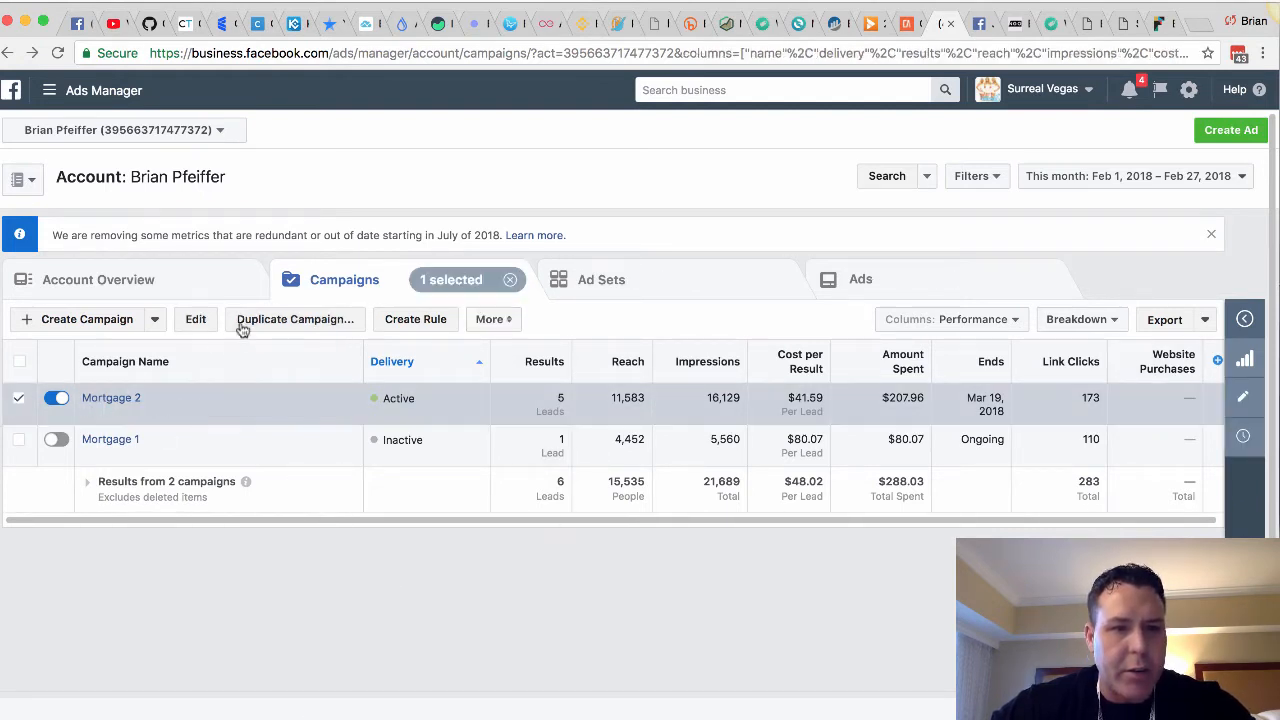
click(307, 320)
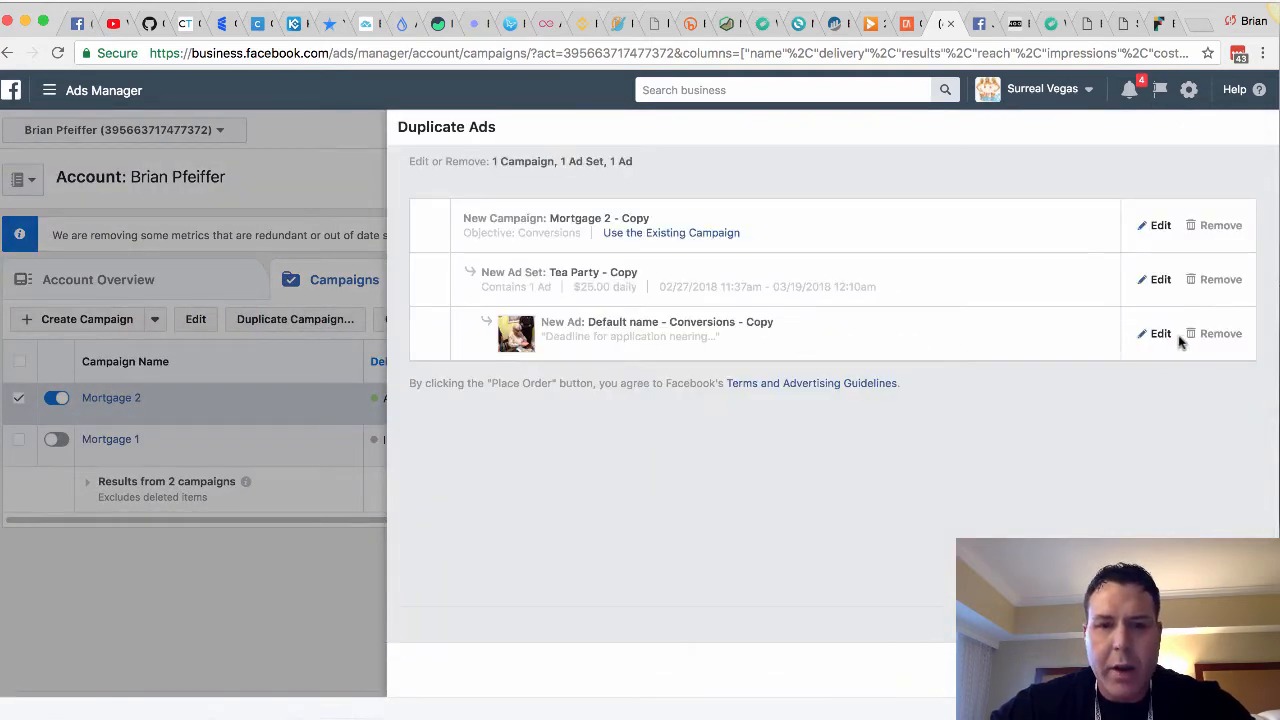
Open the copied ad "Default name - Conversions - Copy" for editing and clear its image.
click(1157, 335)
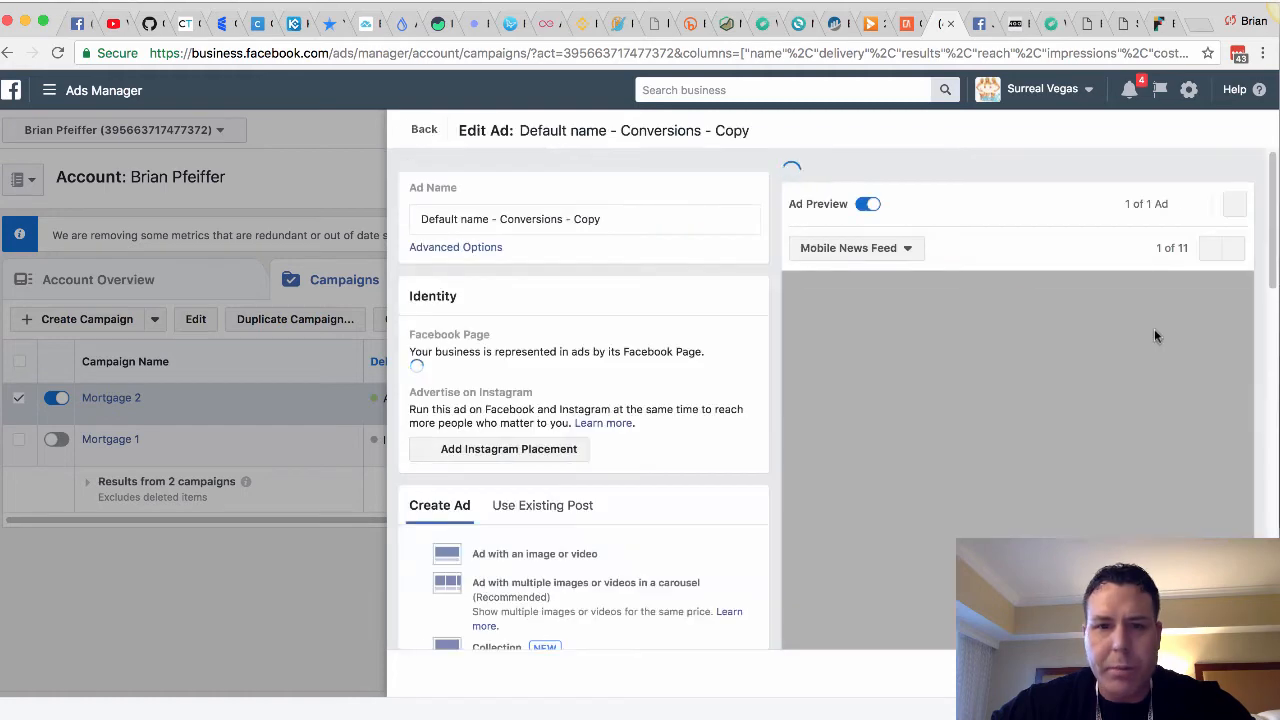
scroll(685, 331, down, 2)
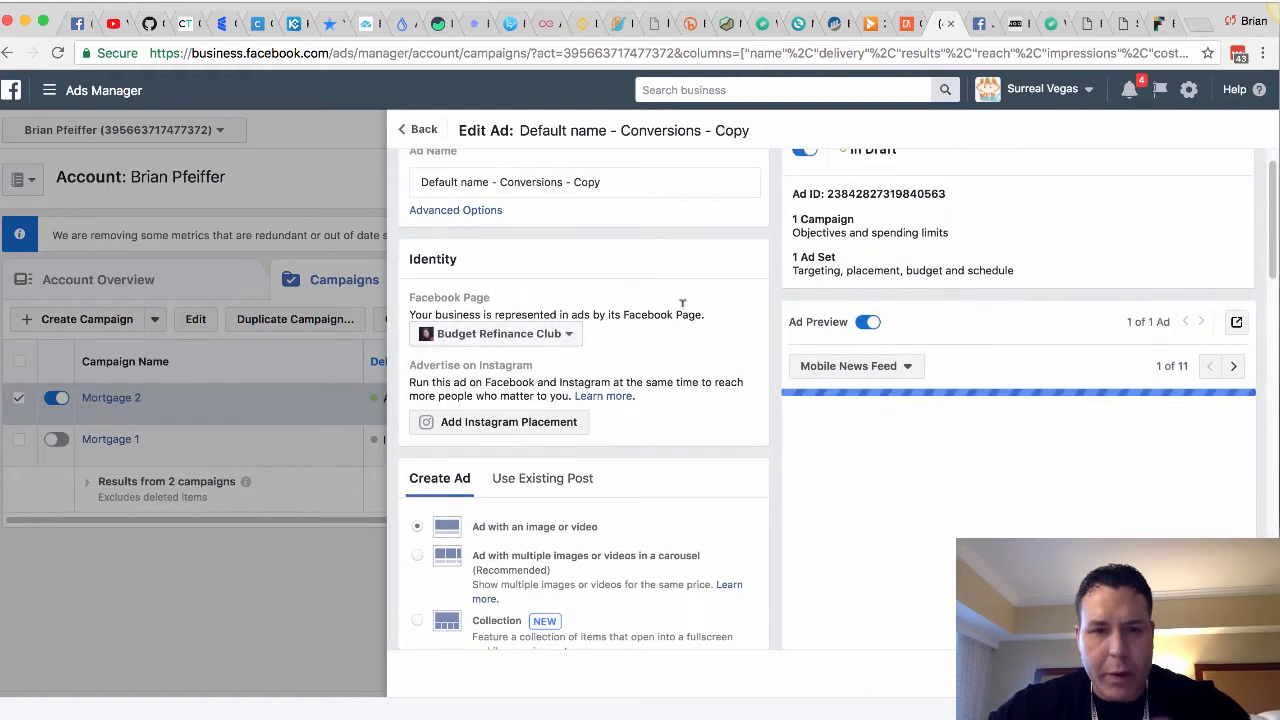
scroll(690, 325, up, 2)
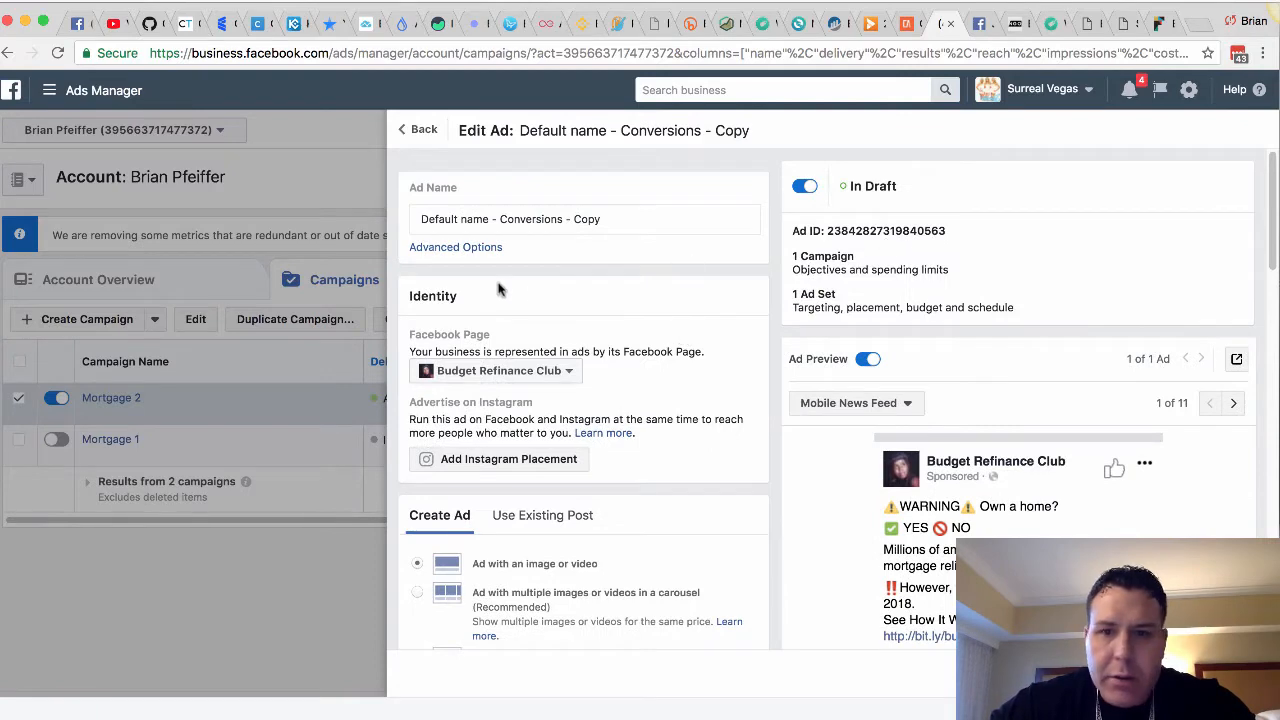
scroll(531, 289, down, 6)
scroll(536, 290, down, 5)
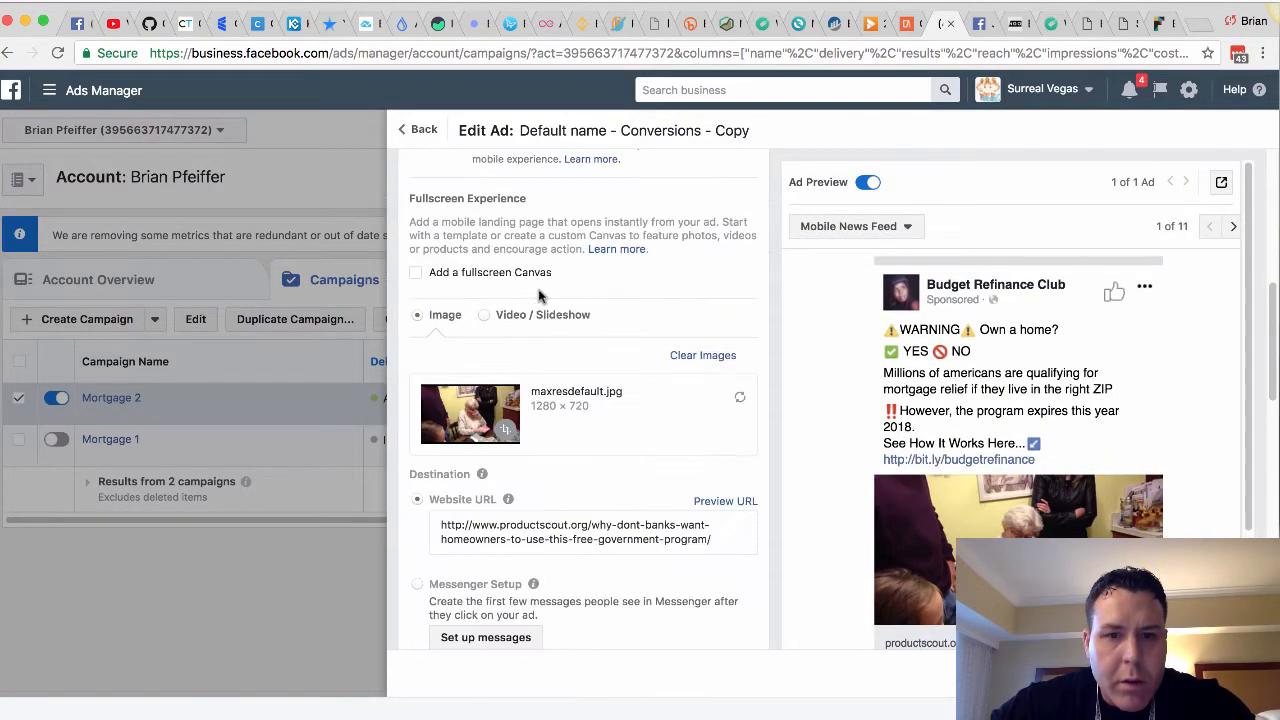
scroll(537, 326, down, 1)
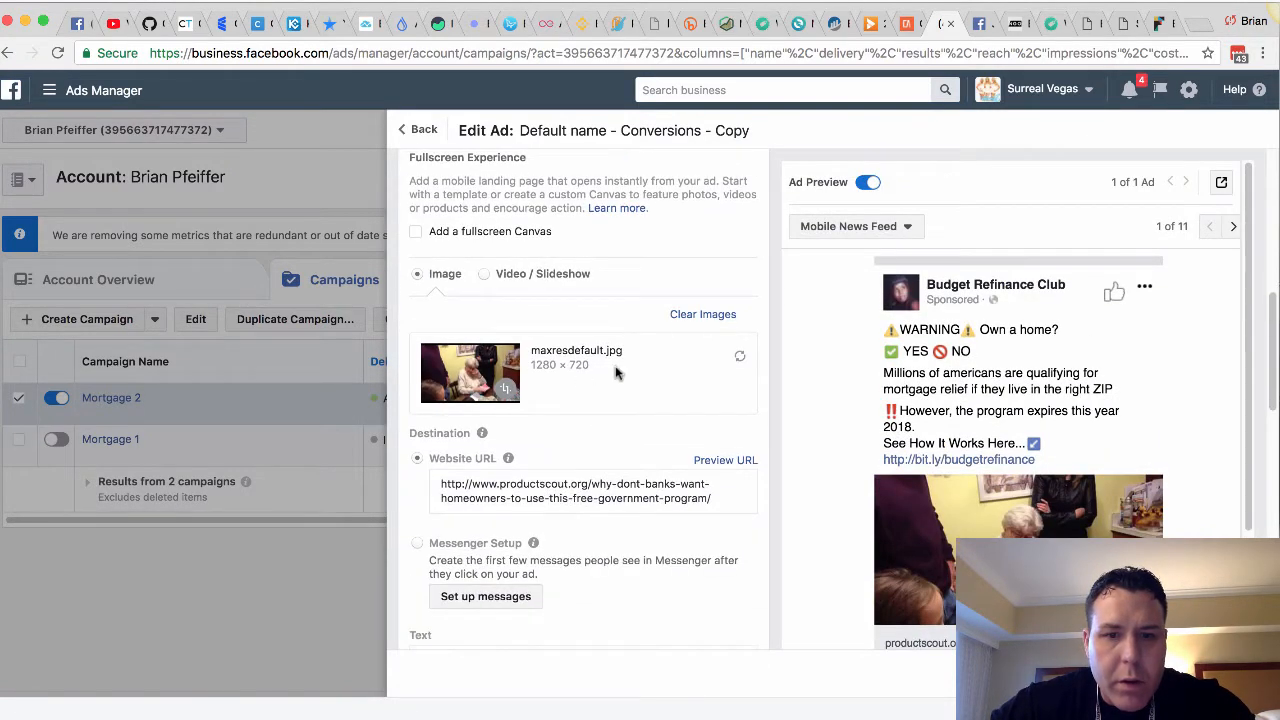
click(697, 317)
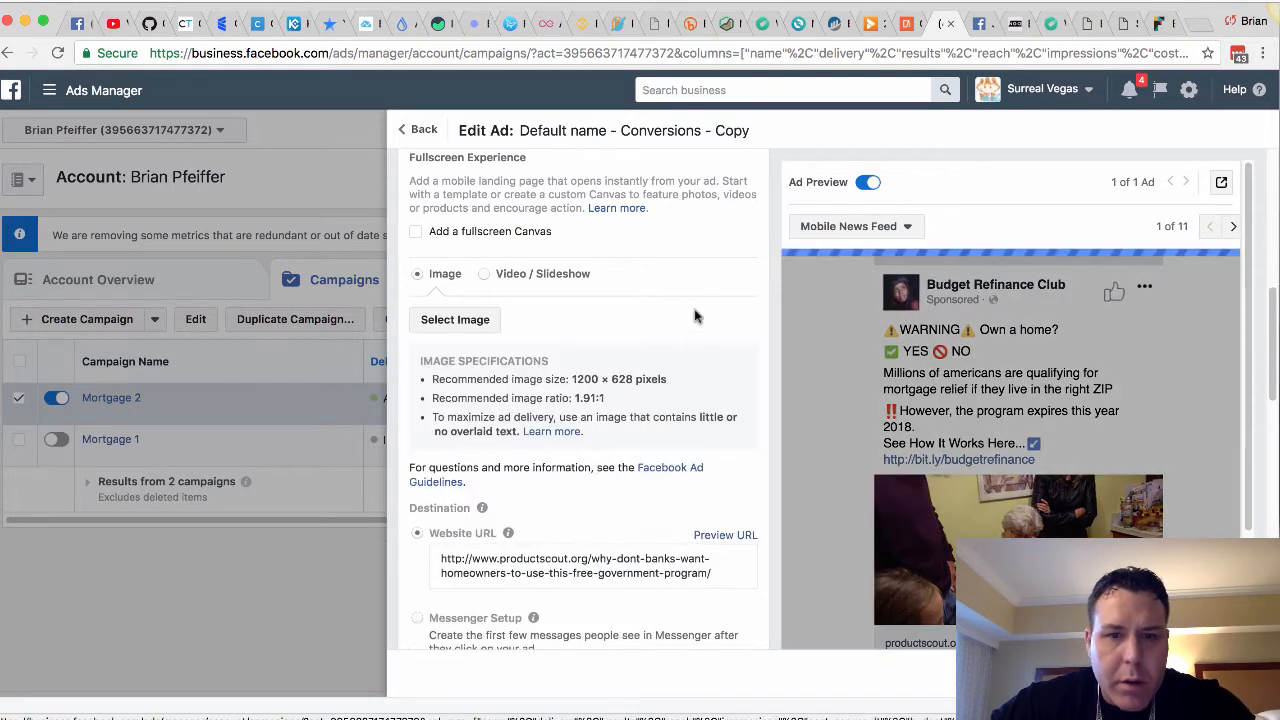
Upload Gradma copy.jpg from the Mortgage folder in Dropbox and set it as the ad's image.
click(457, 320)
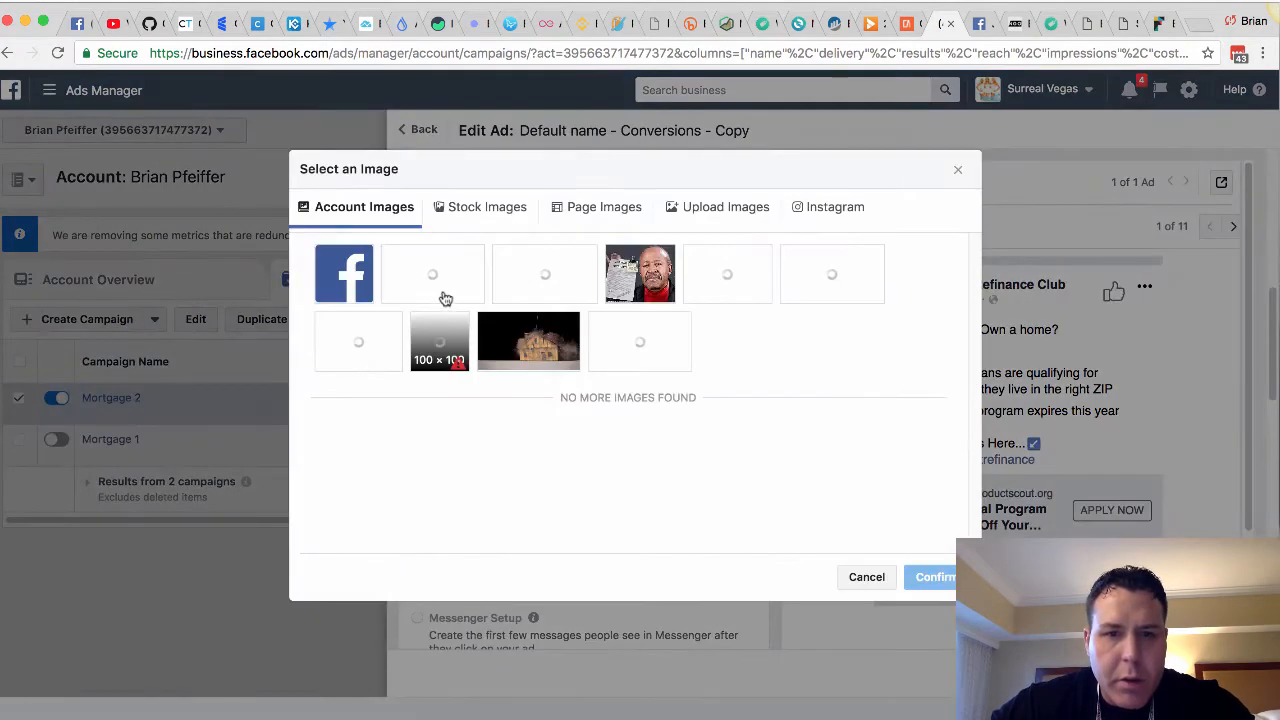
click(709, 208)
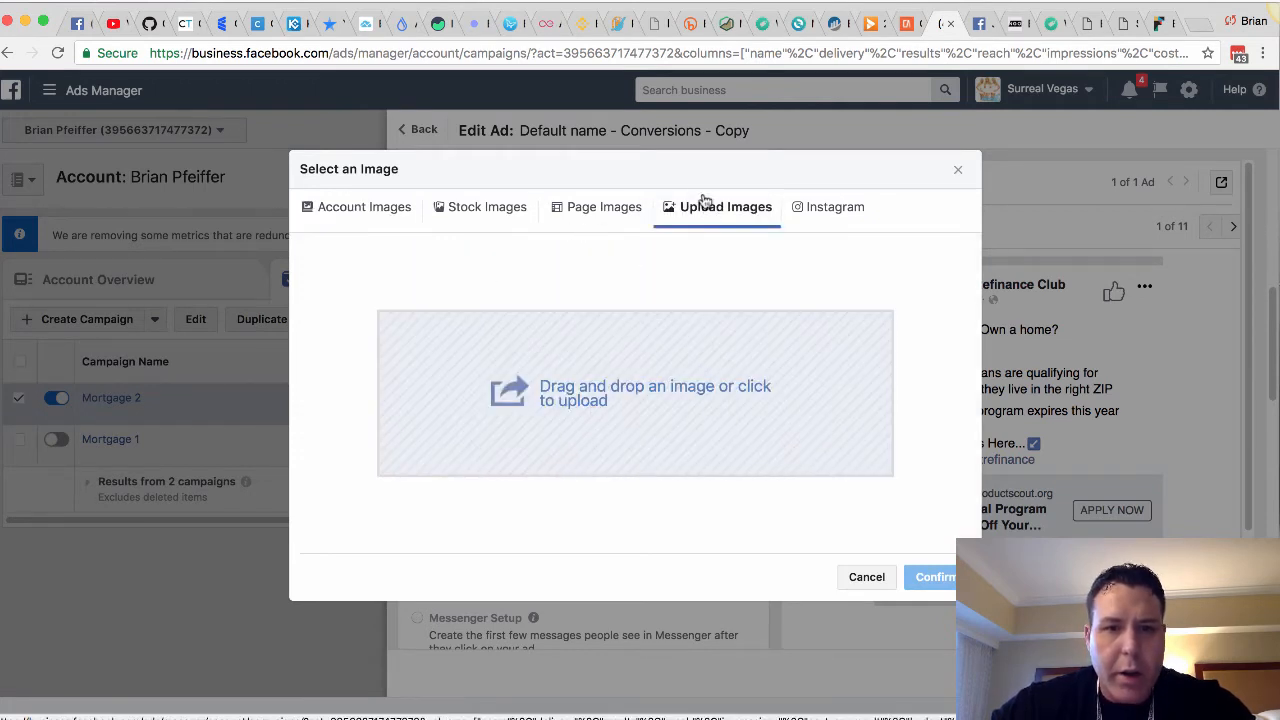
click(606, 209)
click(702, 215)
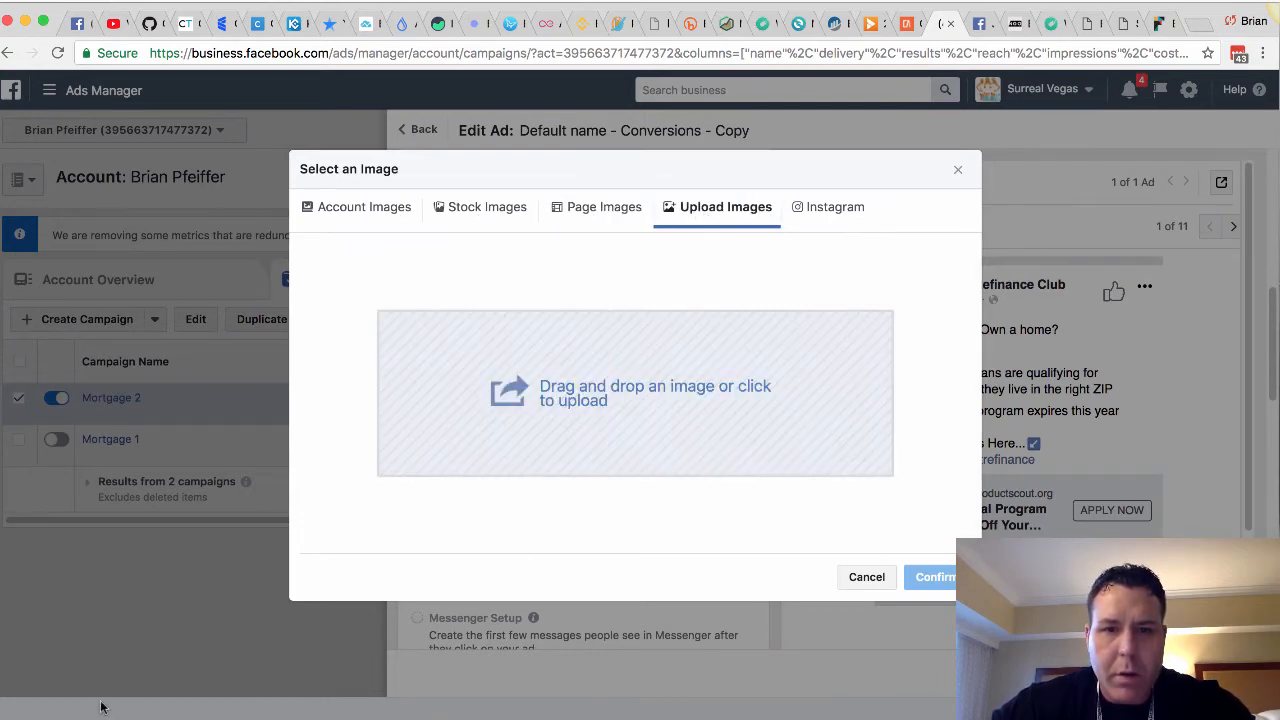
click(595, 396)
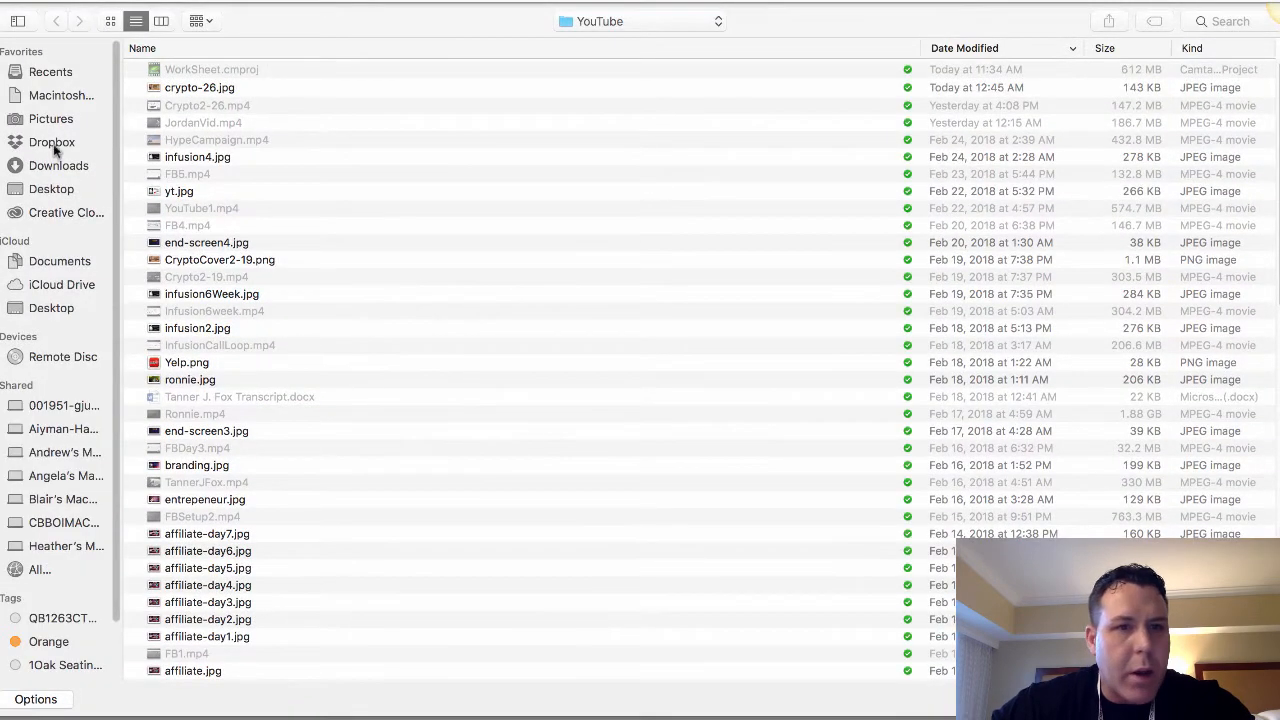
click(54, 145)
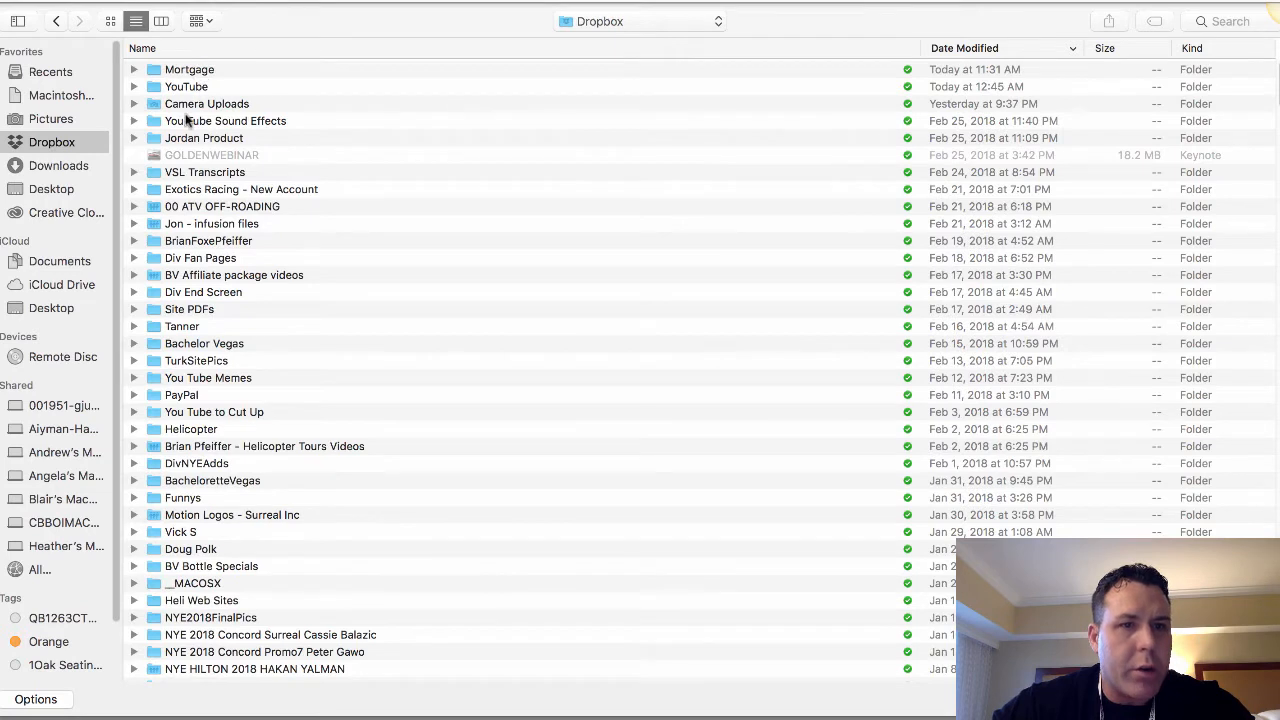
double_click(197, 72)
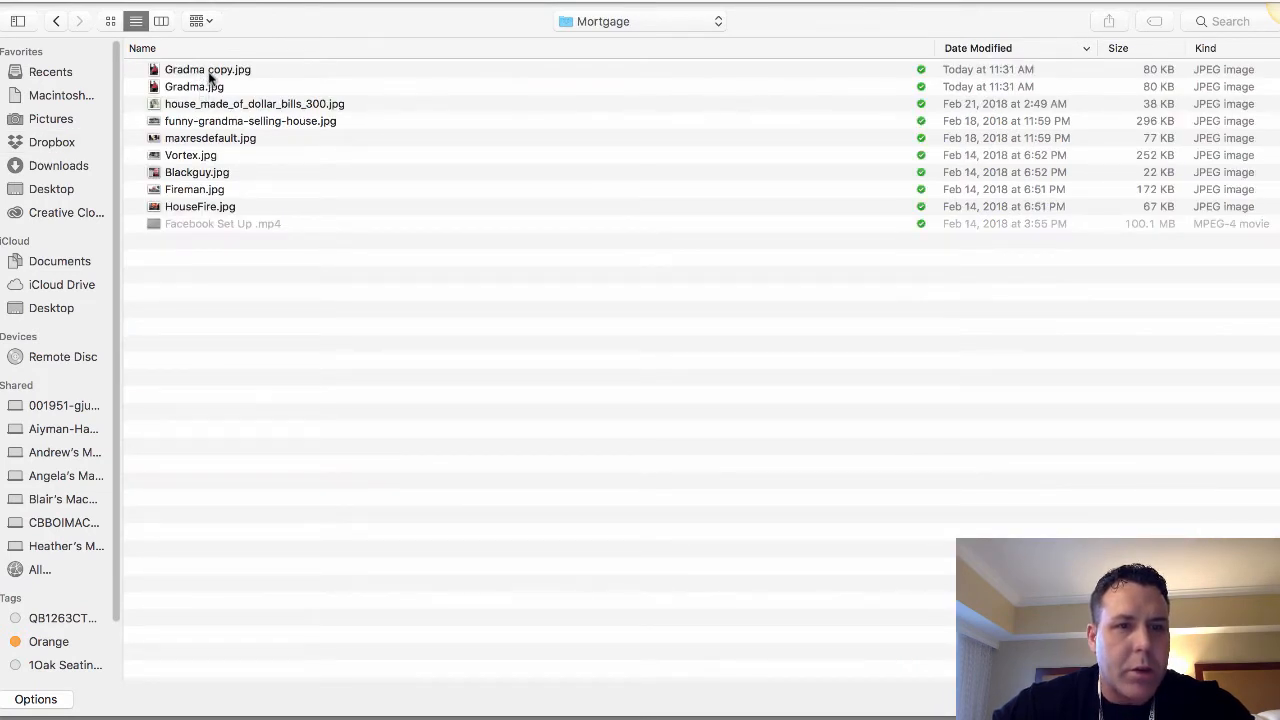
double_click(208, 70)
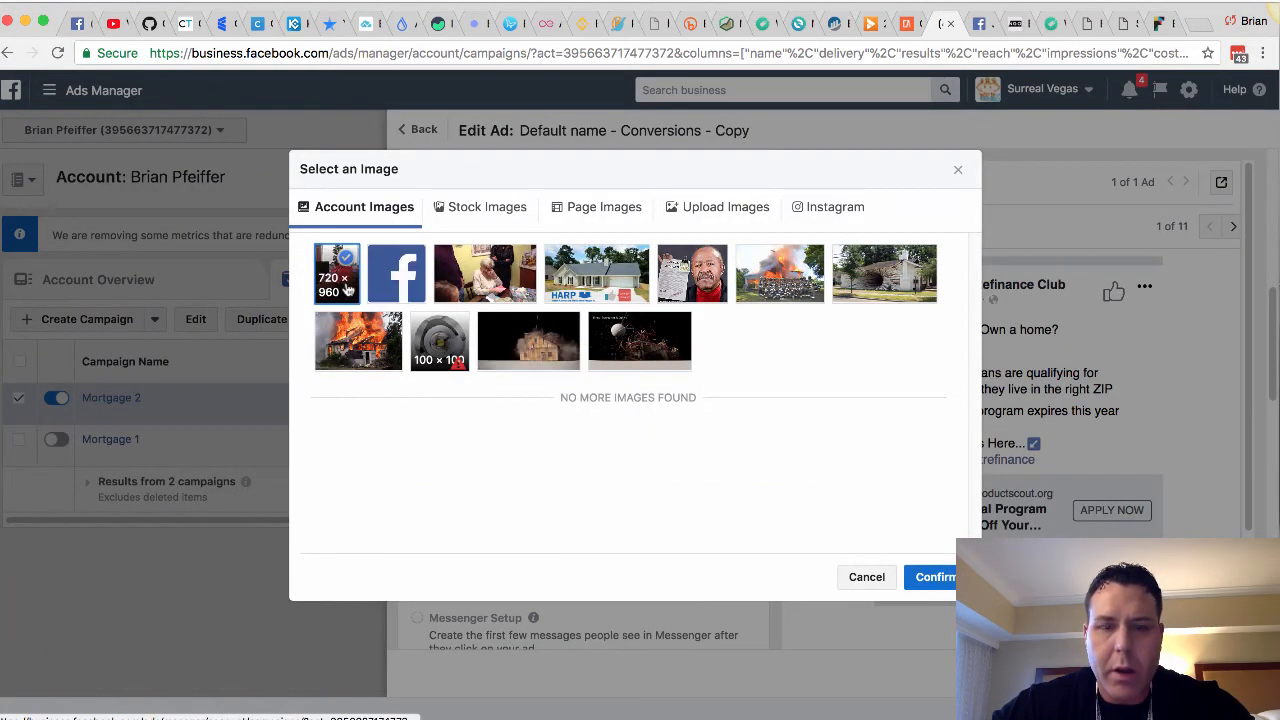
click(944, 577)
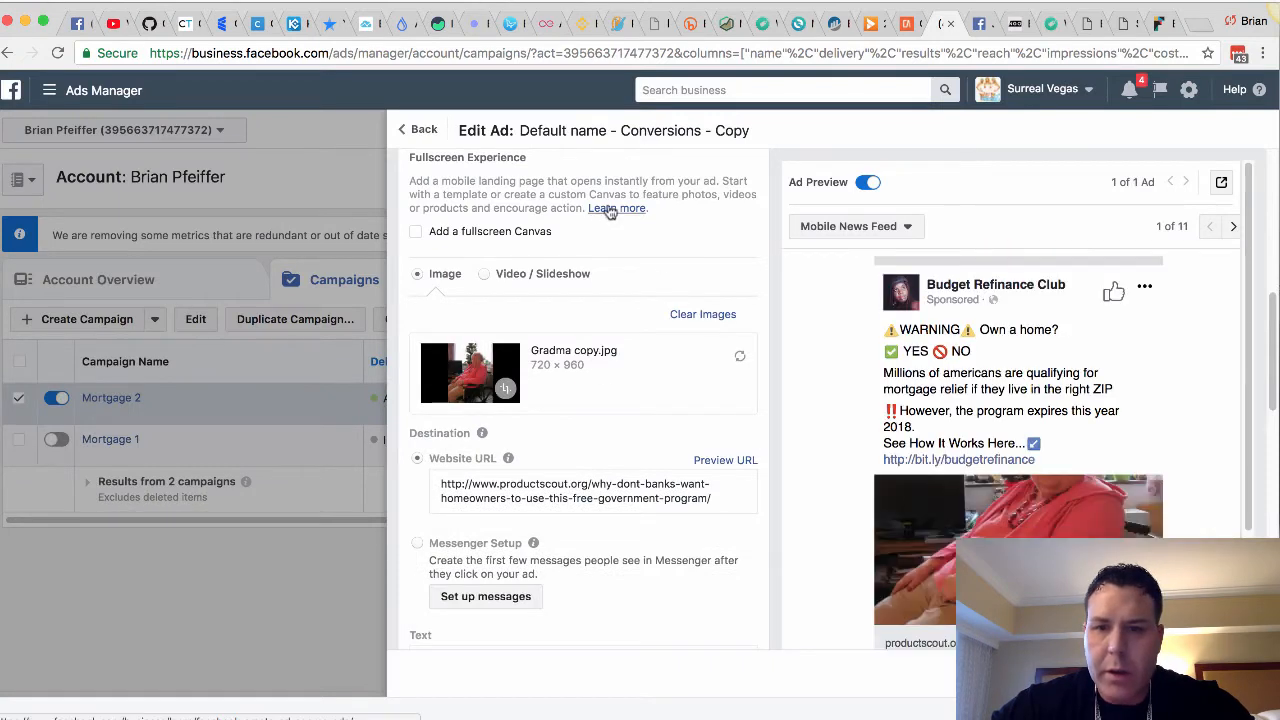
Review the ad's preview and text, and open Gradma.jpg from the Mortgage folder in Preview.
scroll(1169, 520, up, 1)
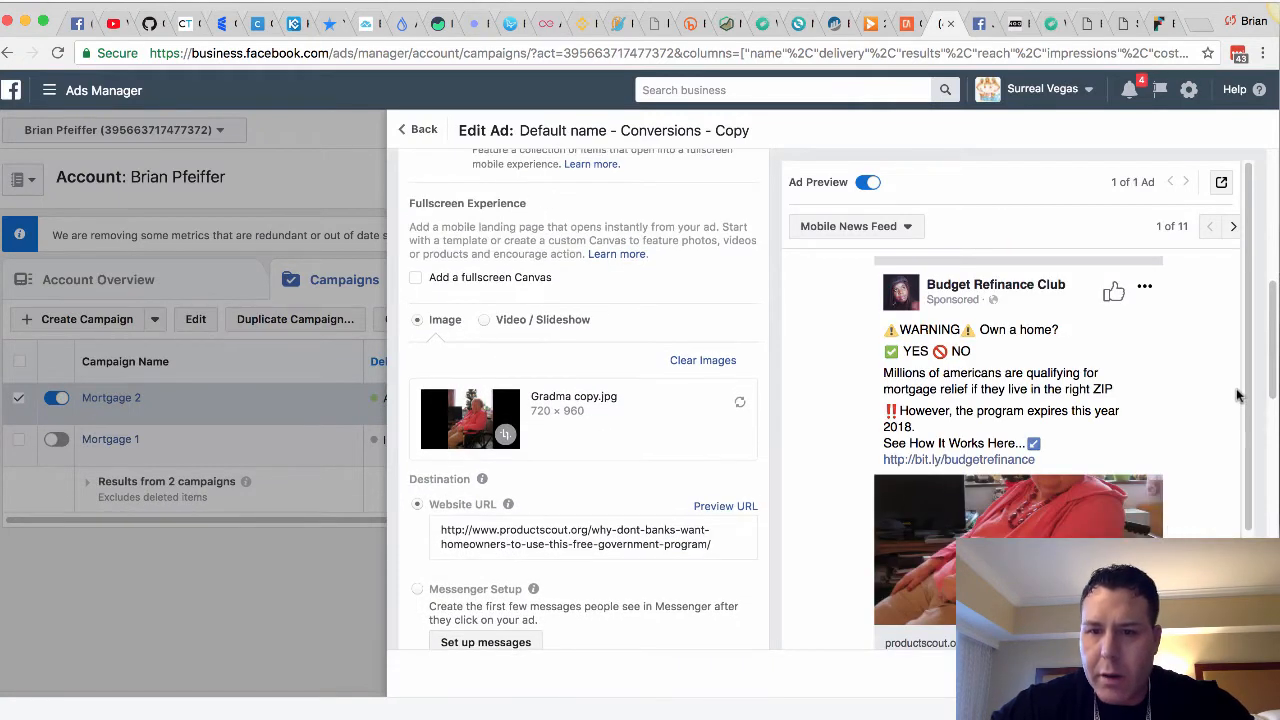
scroll(1195, 485, down, 5)
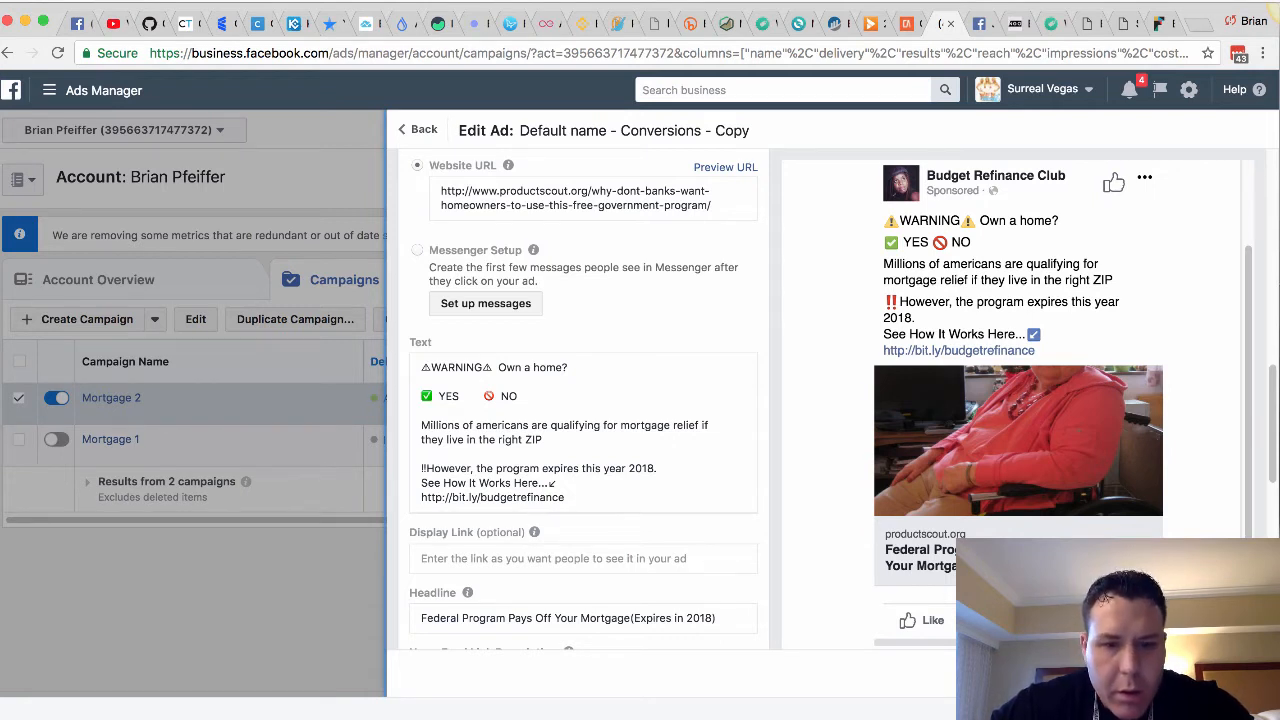
right_click(34, 716)
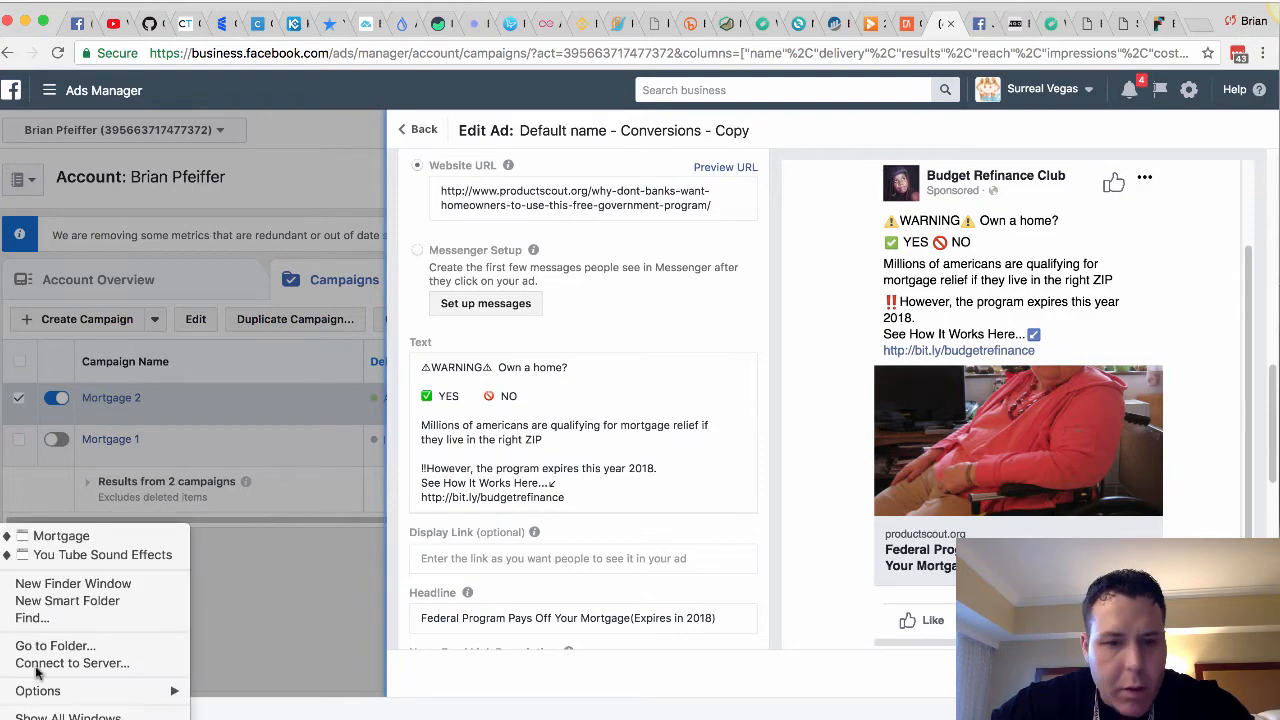
click(78, 538)
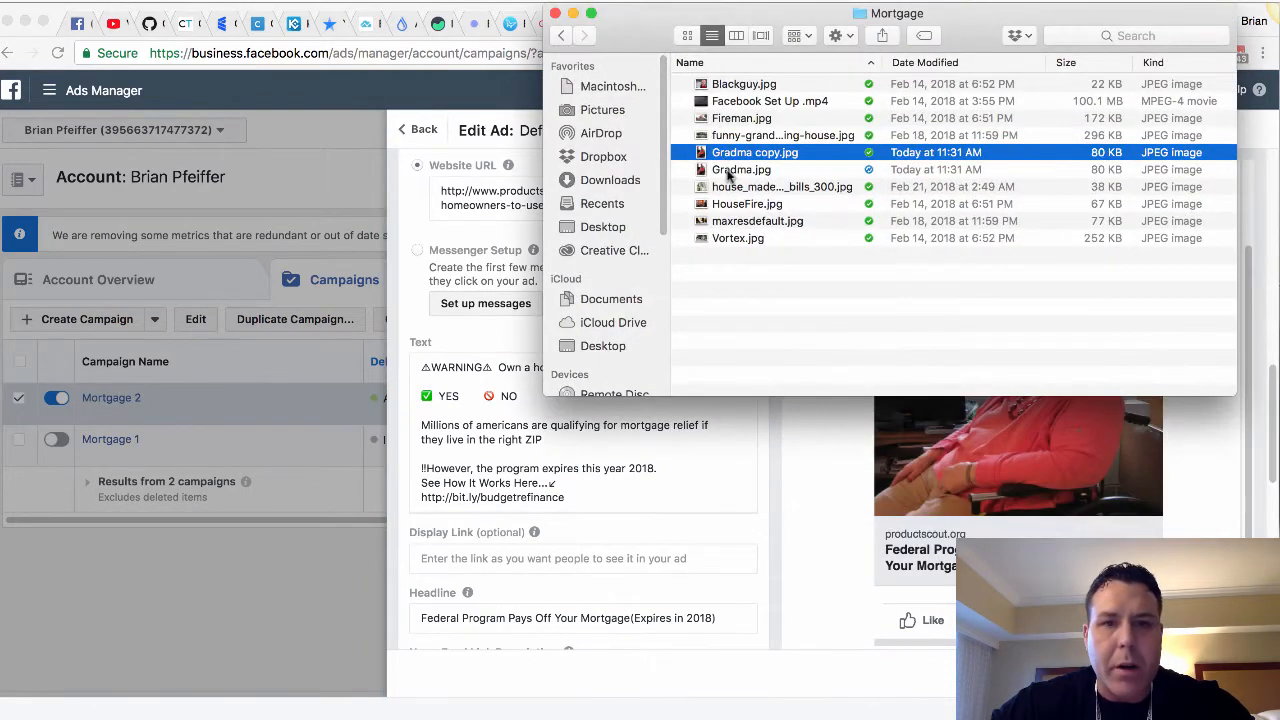
click(735, 172)
double_click(731, 170)
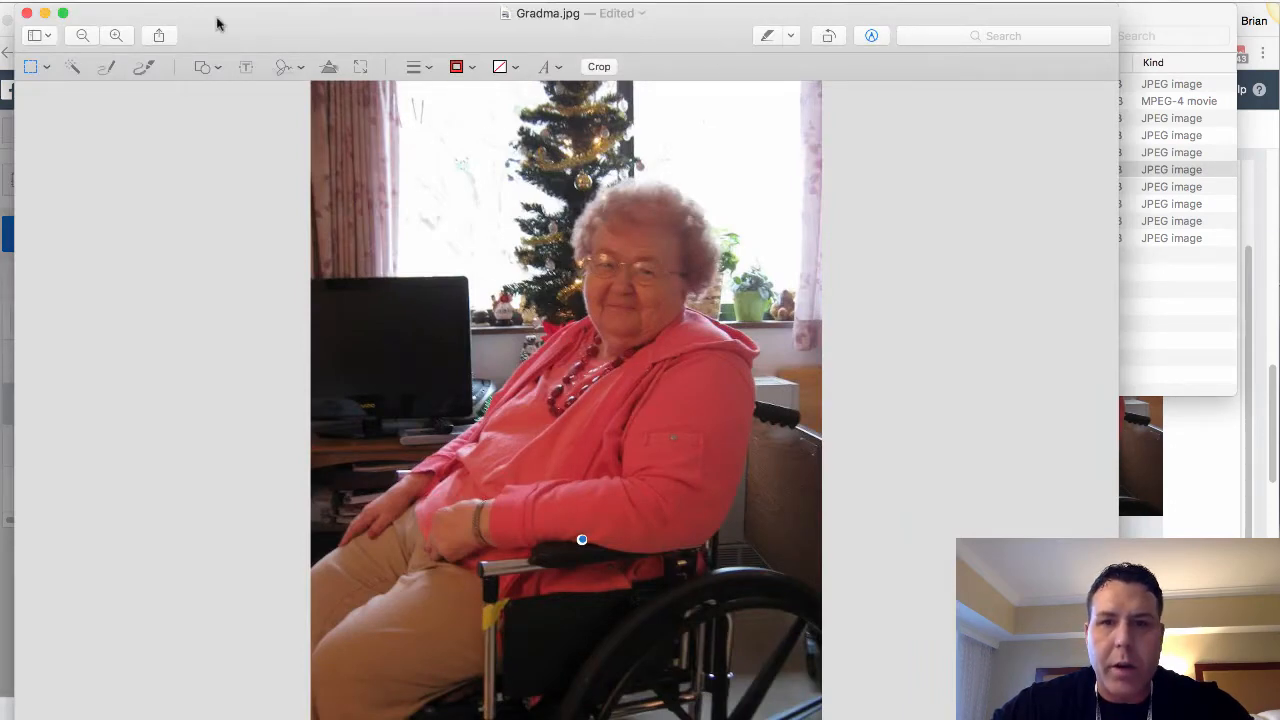
drag(280, 25, 322, 16)
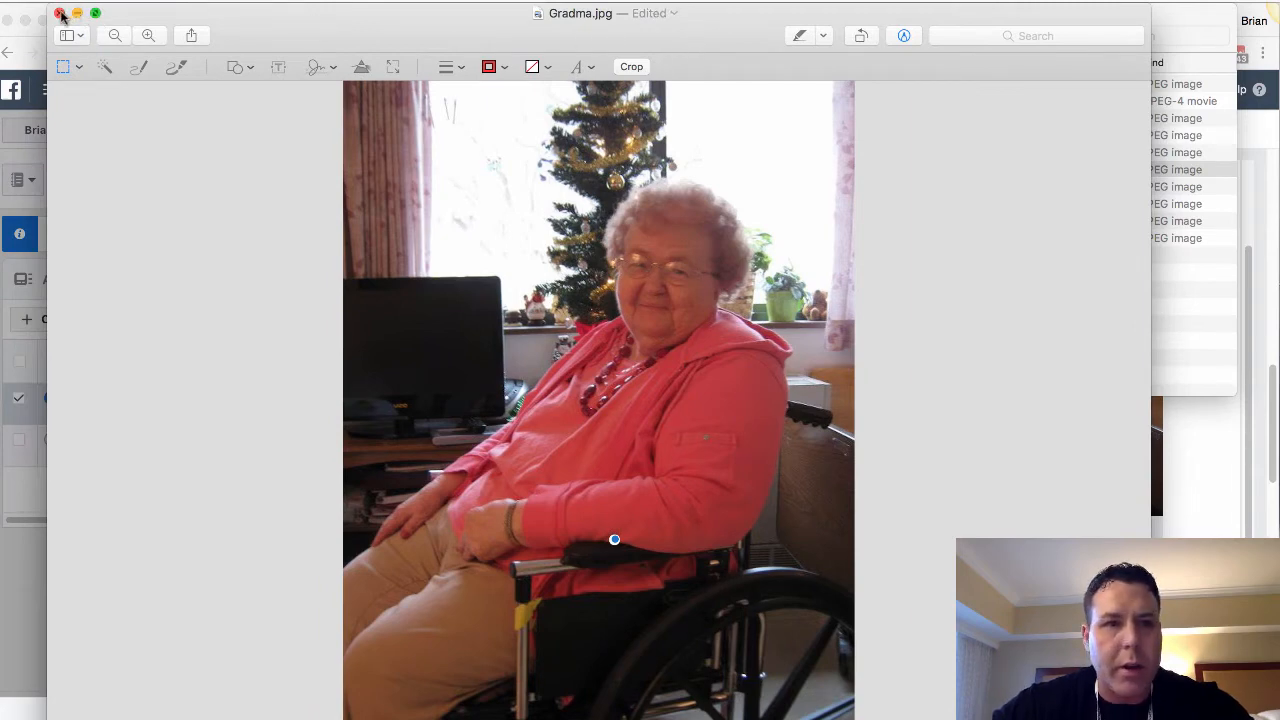
click(905, 37)
click(905, 37)
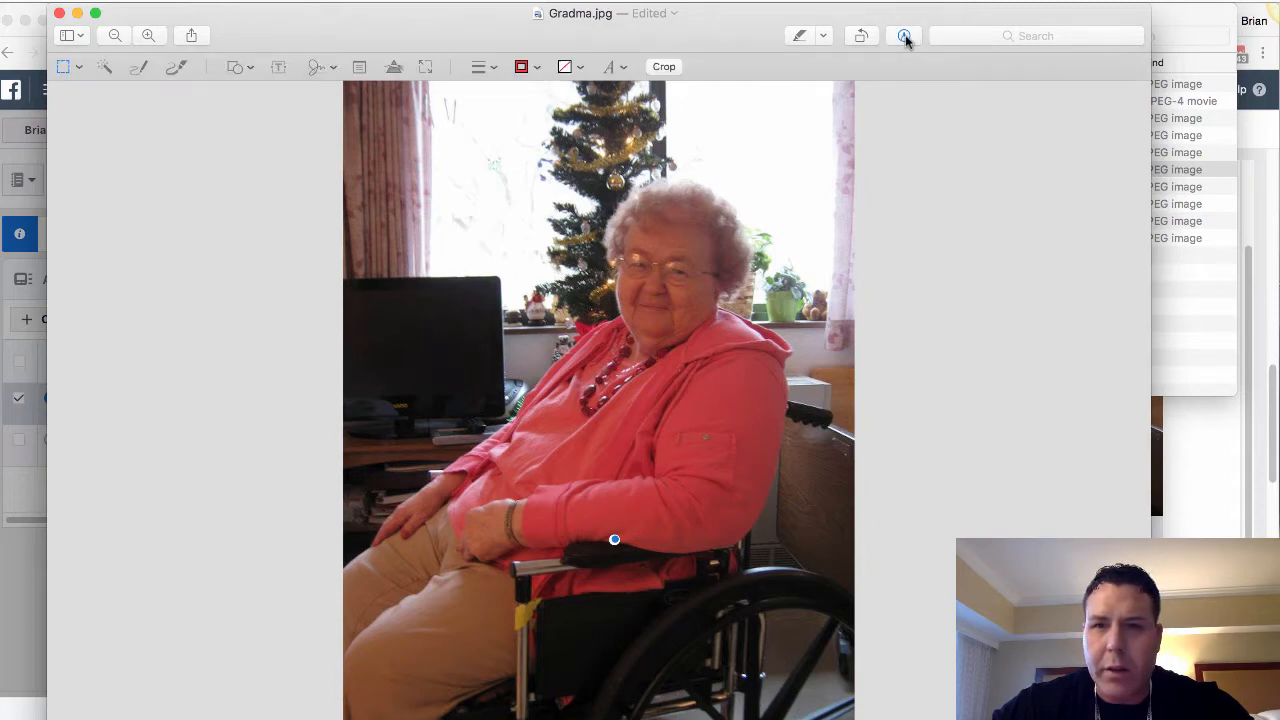
click(668, 66)
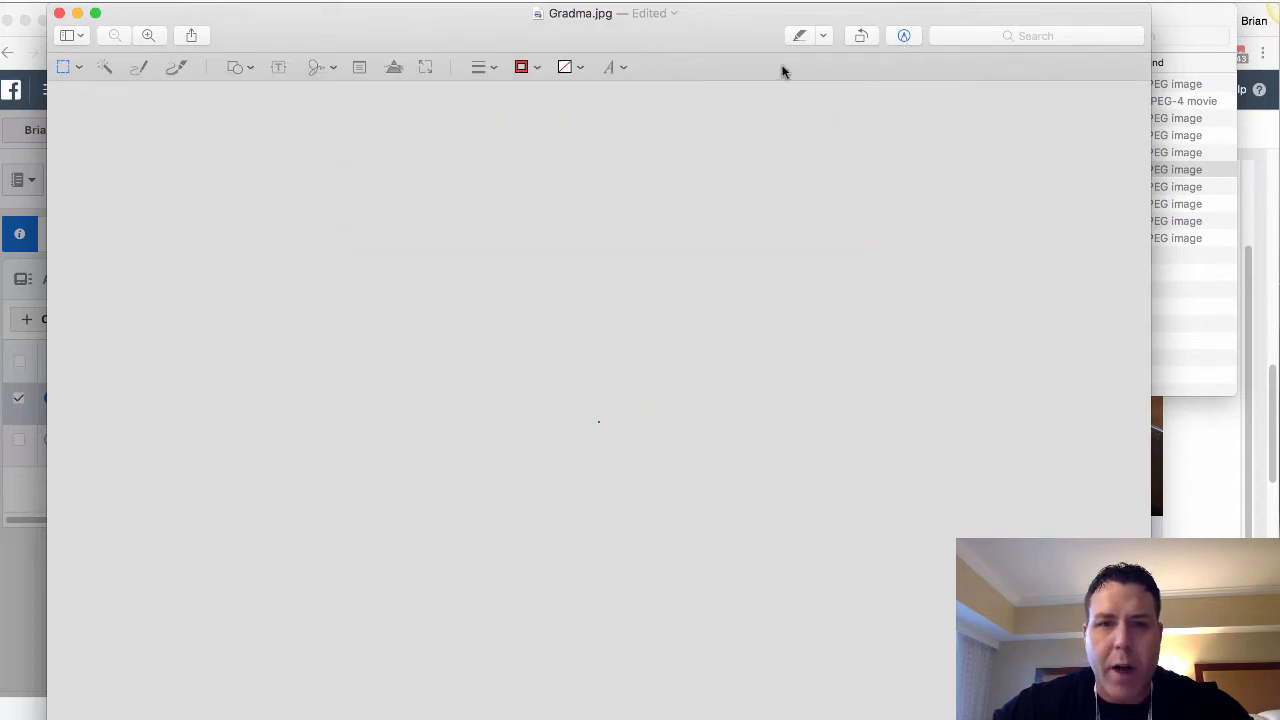
click(905, 37)
click(905, 37)
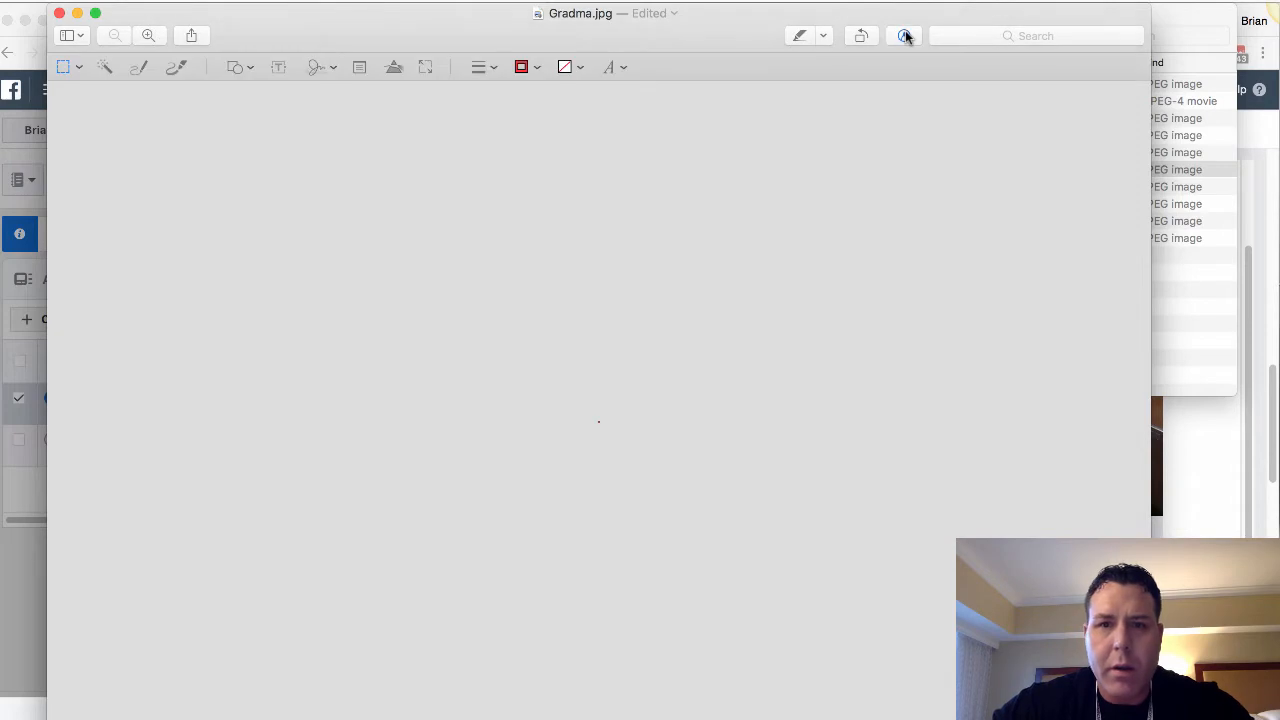
click(160, 2)
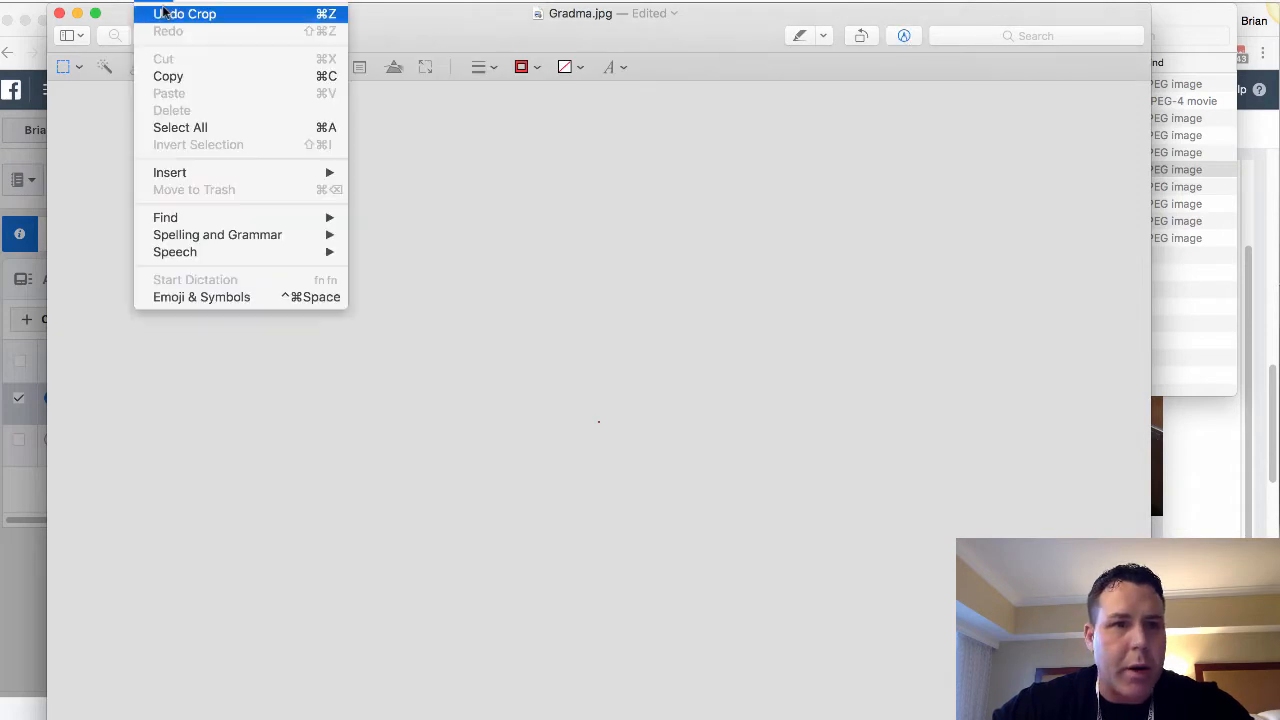
click(166, 11)
Crop Gradma.jpg with a rectangular selection to a full-width landscape frame around the grandmother's head and upper body.
scroll(771, 298, up, 5)
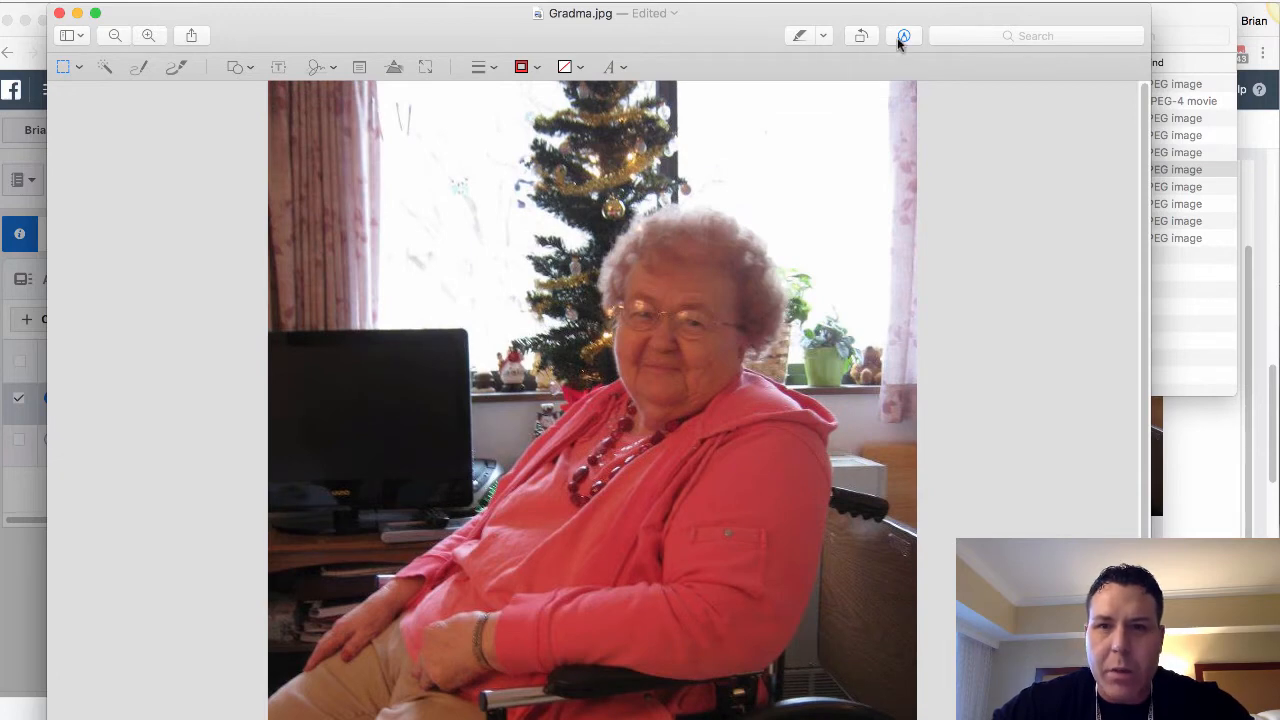
click(73, 66)
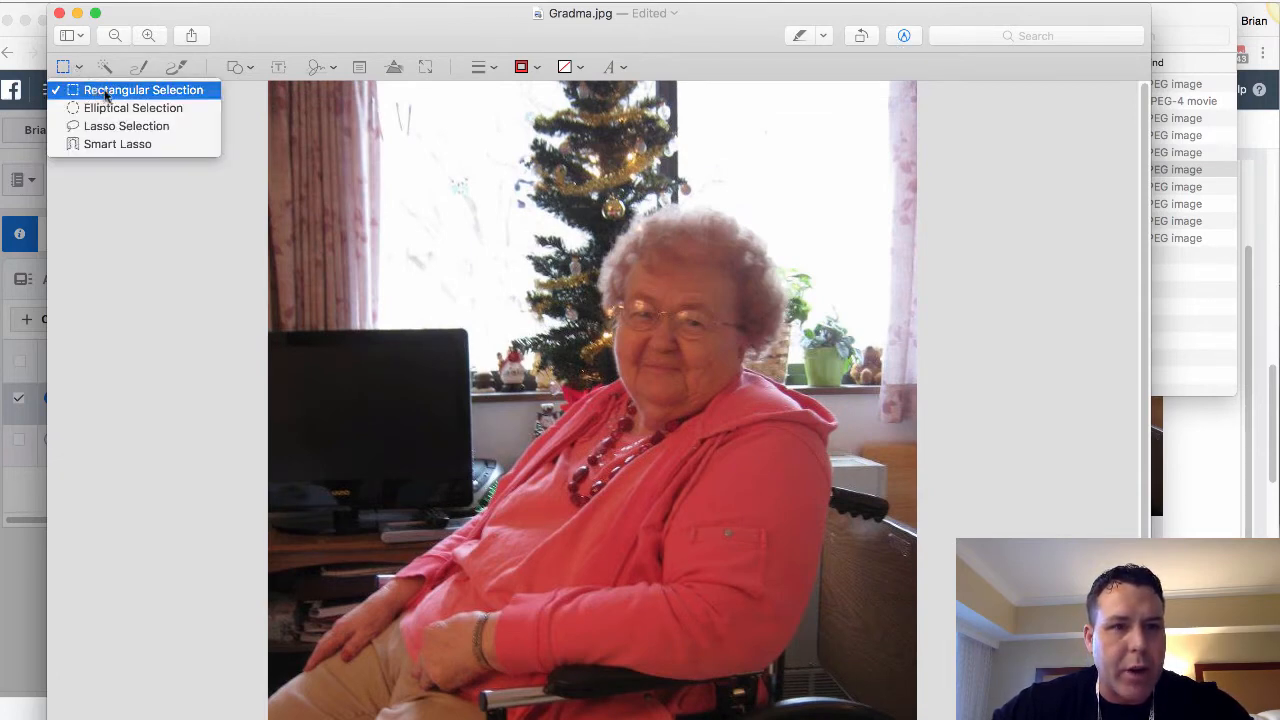
click(95, 91)
drag(272, 120, 911, 493)
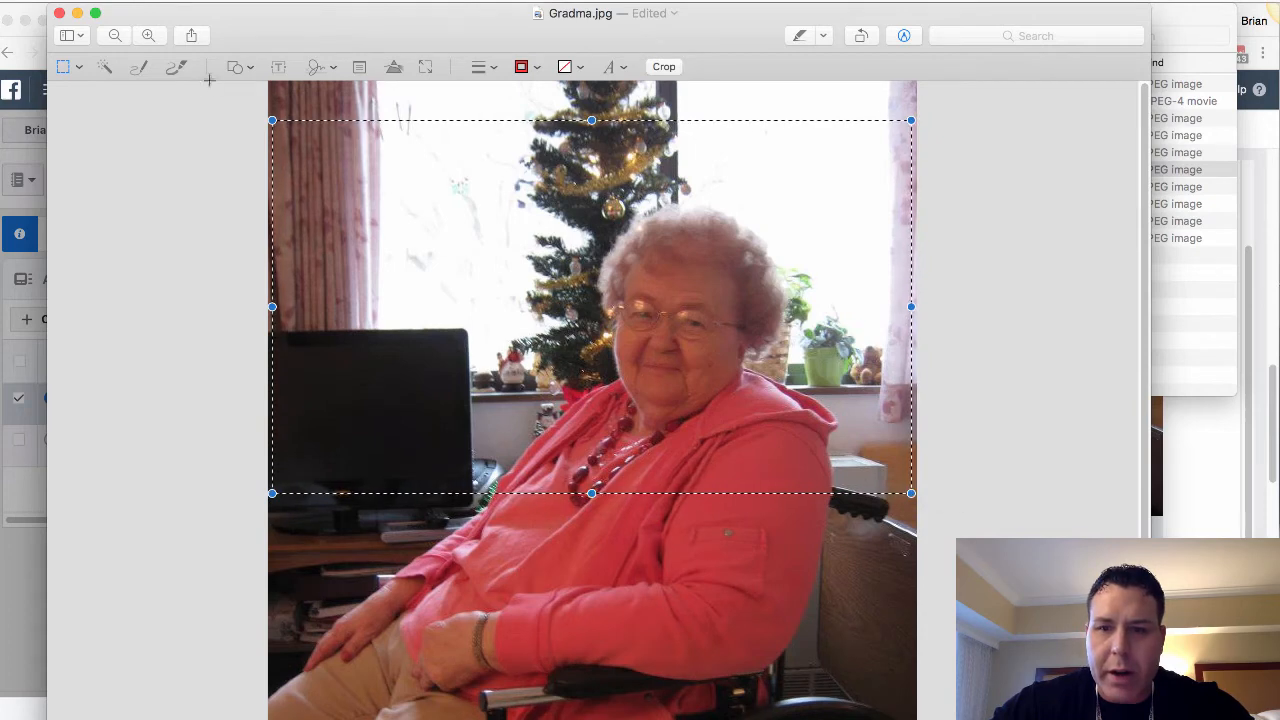
mouse_move(277, 126)
mouse_down()
mouse_move(253, 146)
mouse_move(253, 117)
mouse_move(279, 133)
mouse_move(267, 125)
mouse_up()
drag(911, 125, 916, 126)
drag(916, 493, 917, 550)
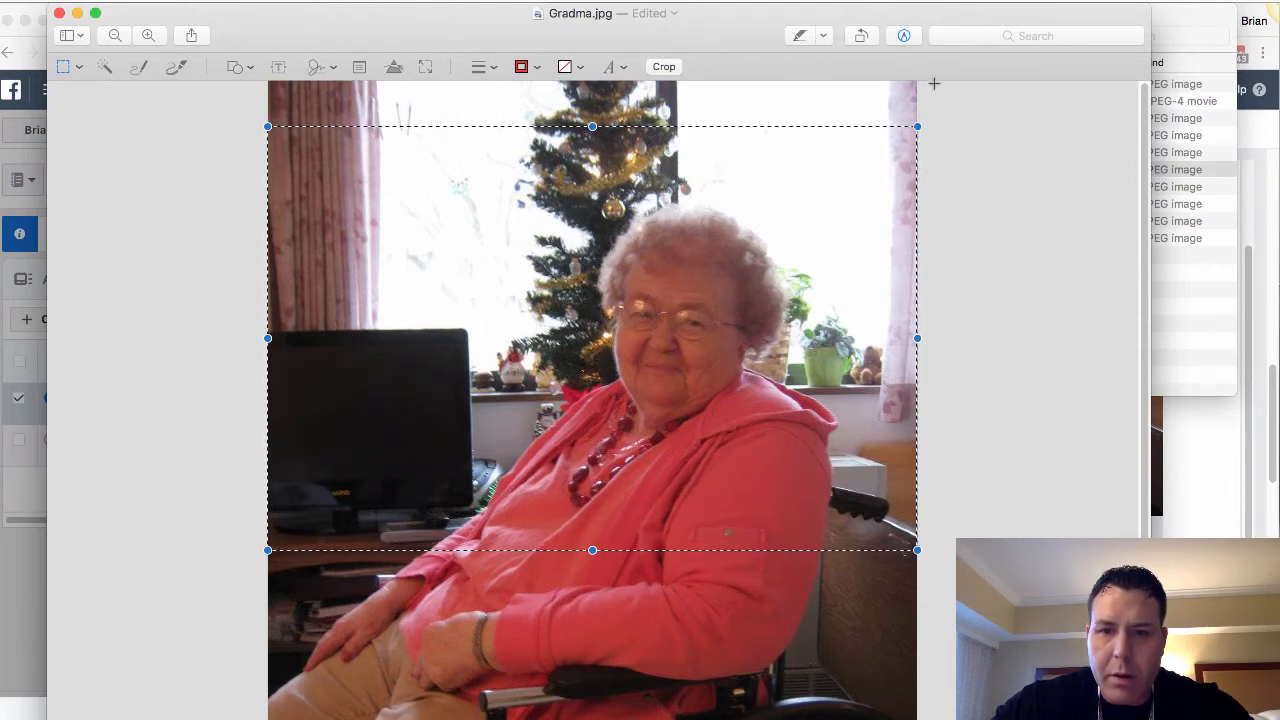
drag(919, 128, 914, 158)
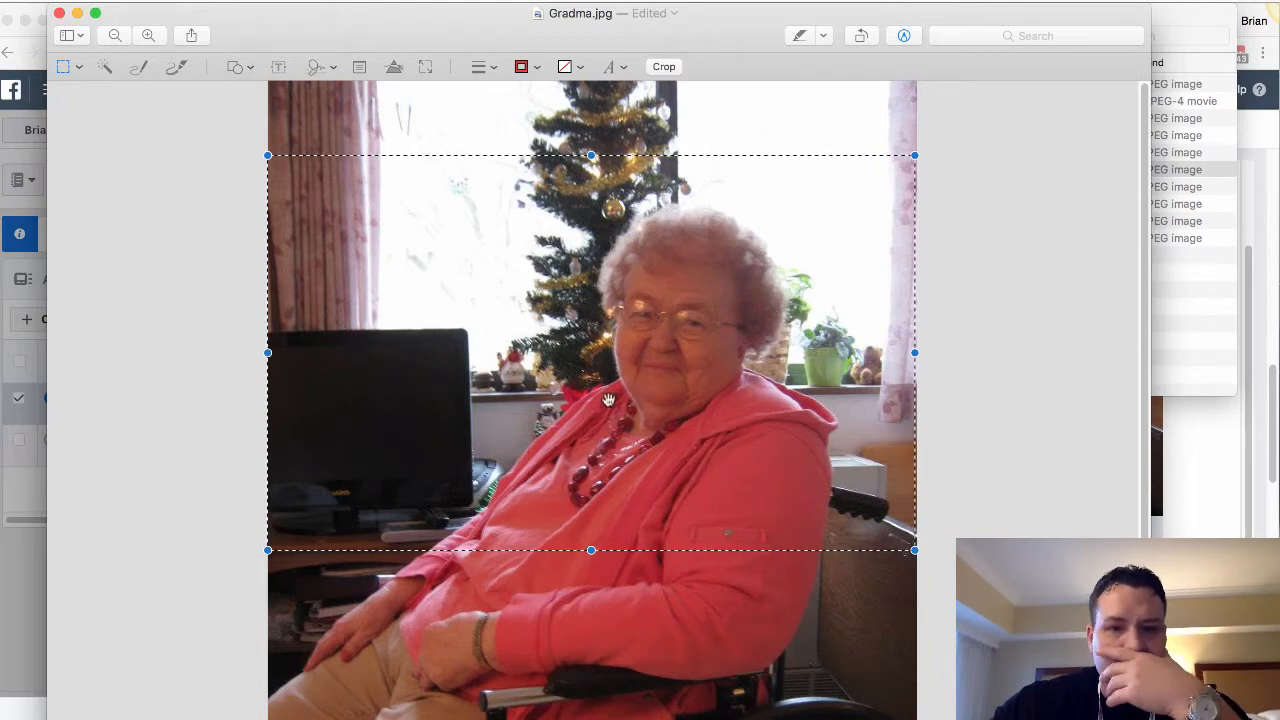
click(663, 66)
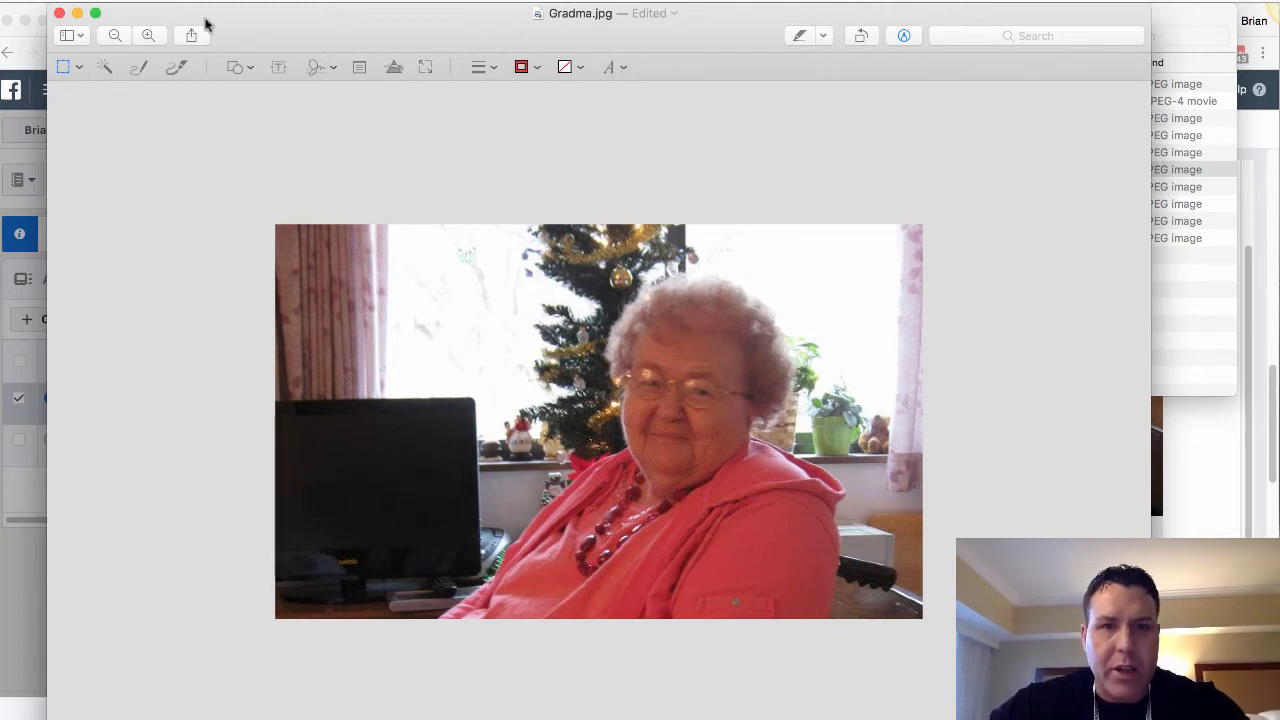
Put away the photo and the Mortgage folder window, and clear the current image from the copied ad in Ads Manager.
click(77, 14)
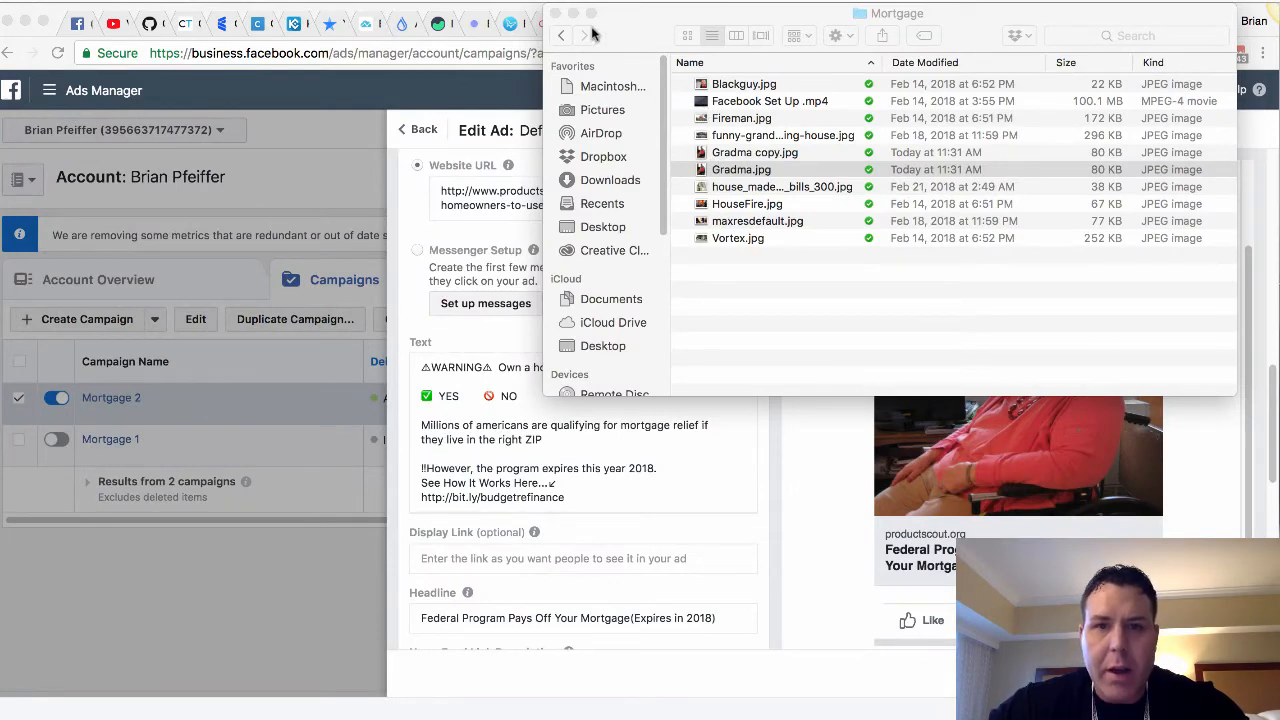
click(556, 13)
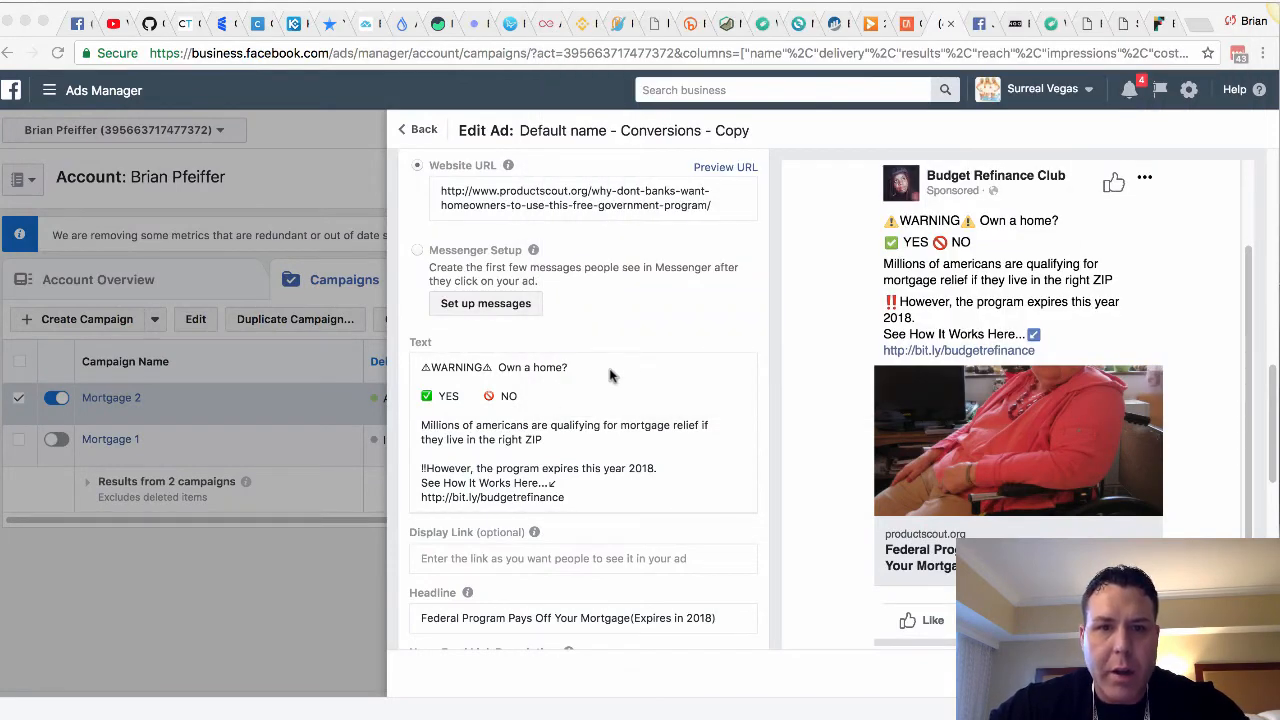
scroll(640, 350, up, 3)
scroll(710, 250, up, 1)
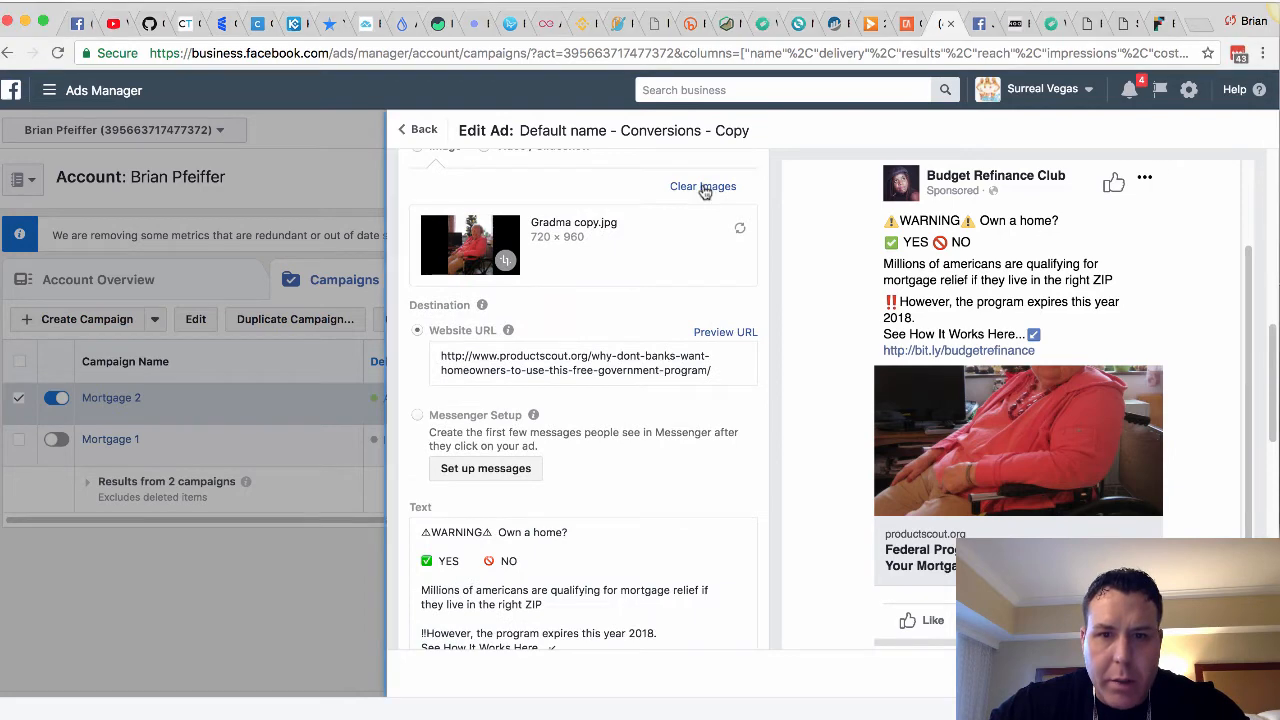
click(703, 188)
Upload the cropped Gradma.jpg from the Mortgage folder as the copied ad's image and publish the duplicated campaign.
click(470, 207)
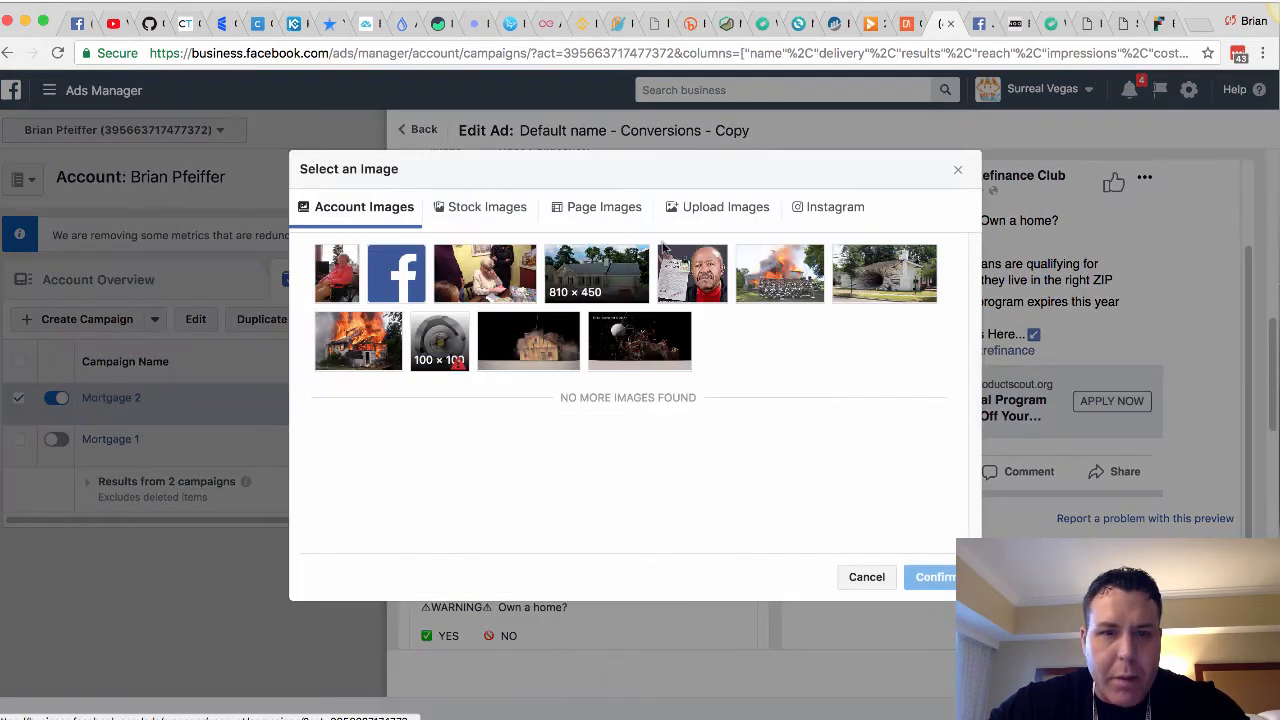
click(695, 211)
click(600, 408)
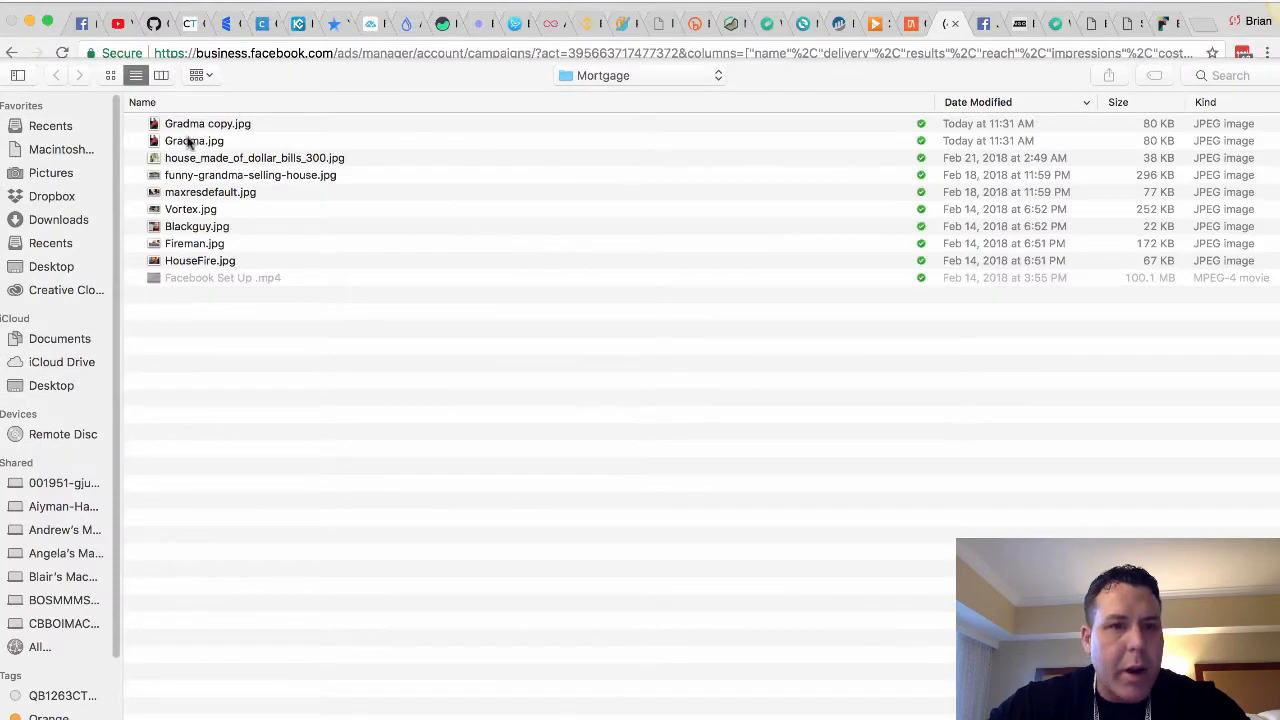
double_click(188, 141)
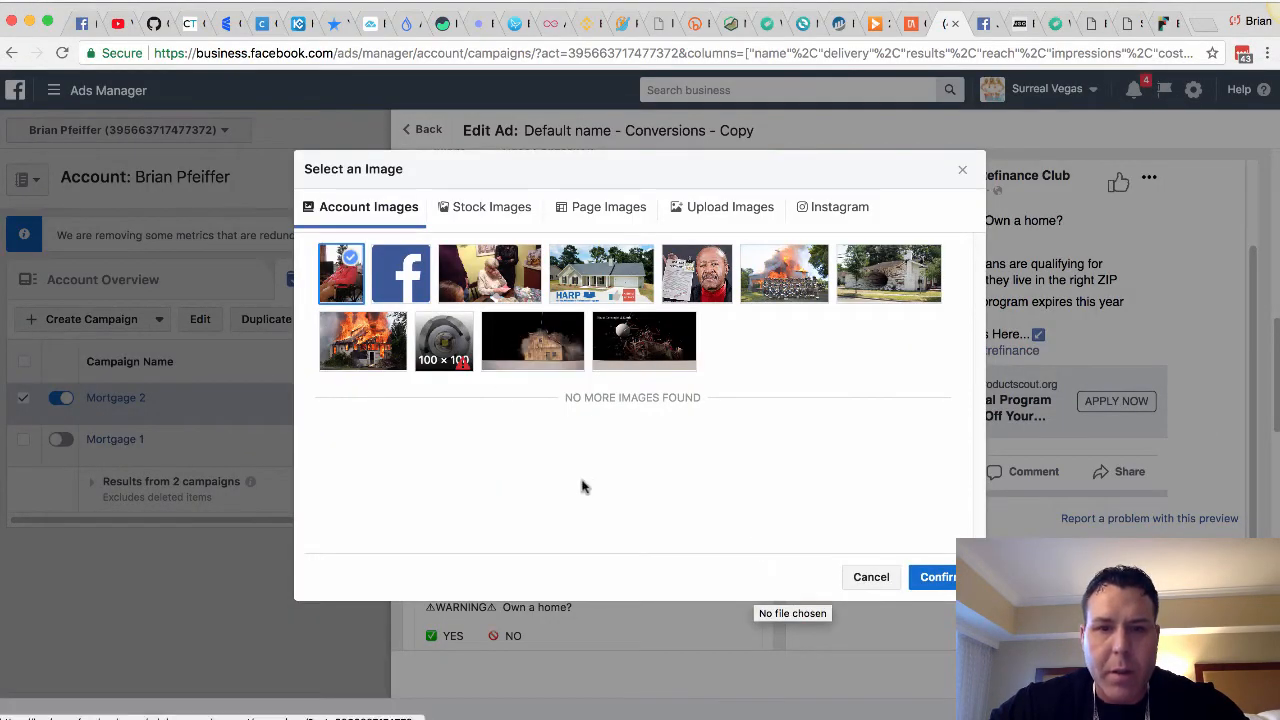
click(939, 578)
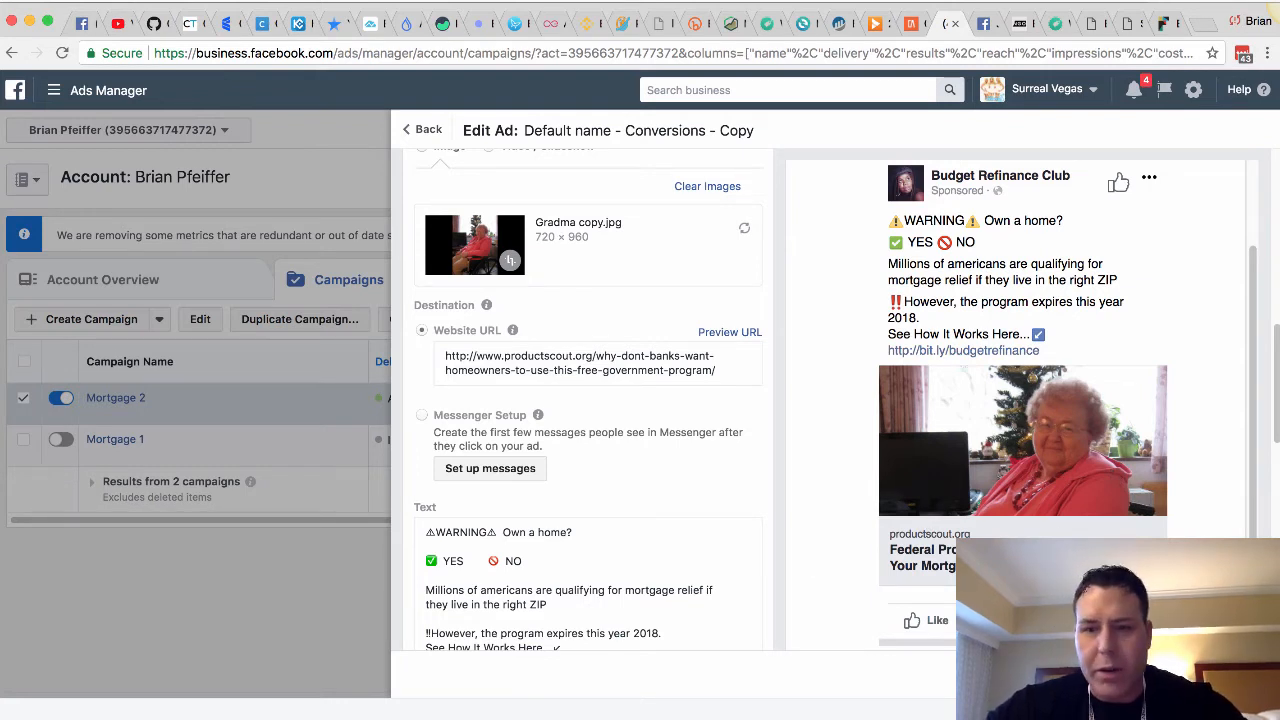
click(1235, 675)
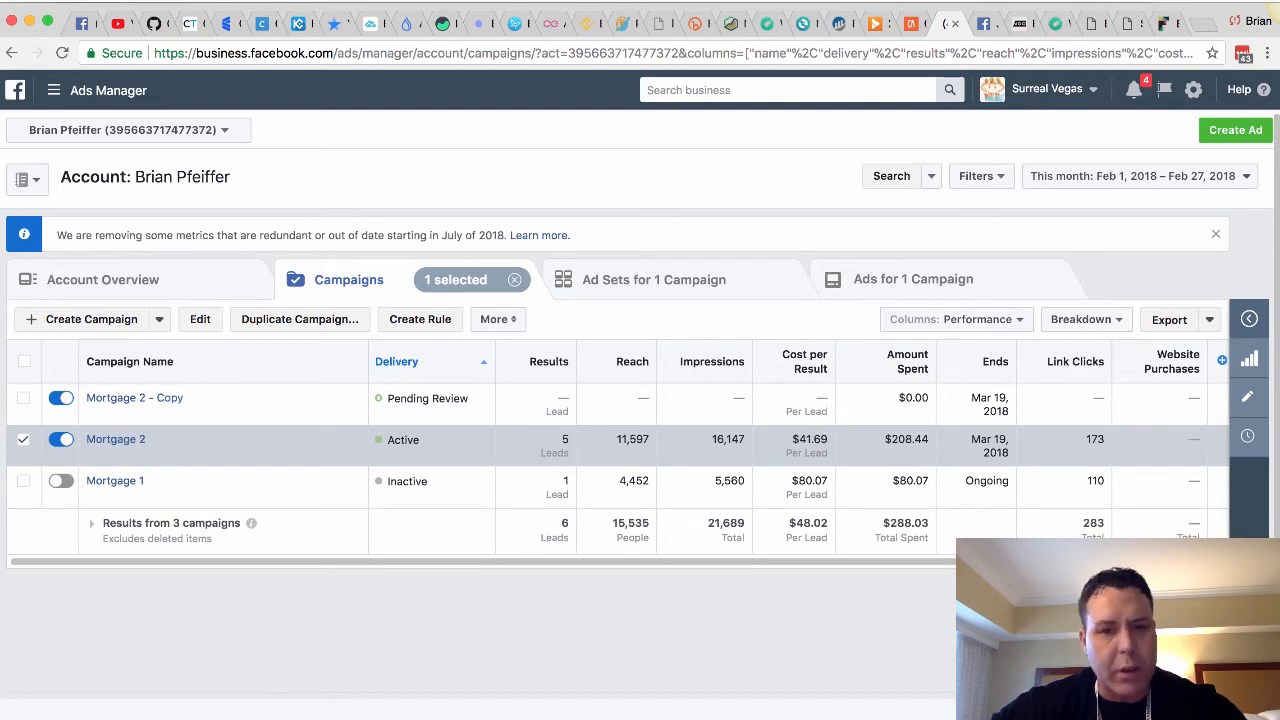
Switch the campaign table to the Engagement columns to compare reactions, comments and shares.
mouse_move(705, 368)
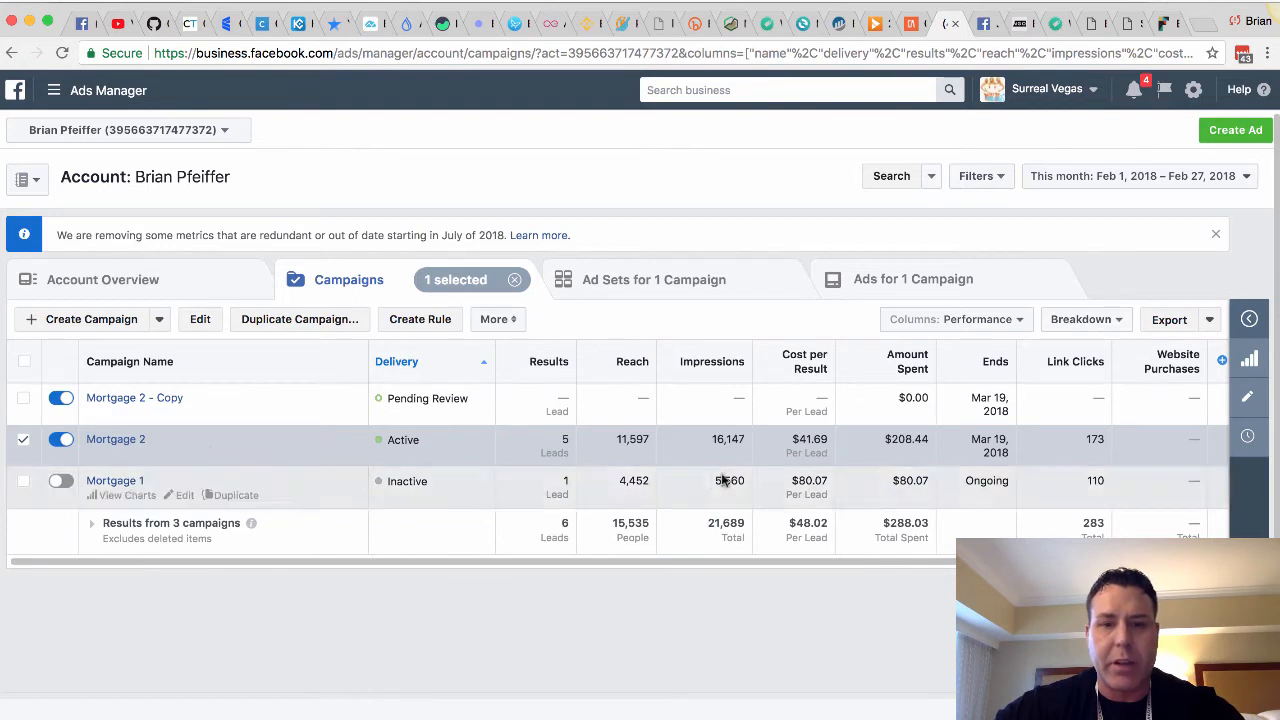
click(1018, 321)
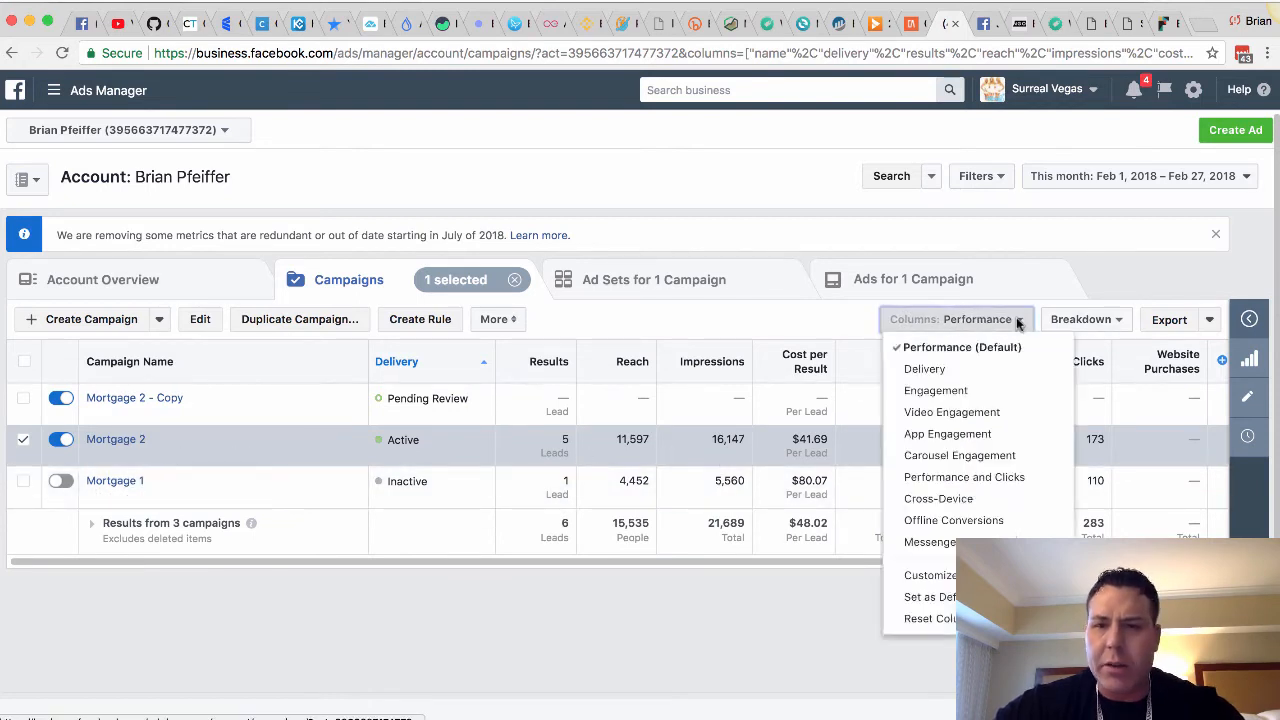
click(950, 390)
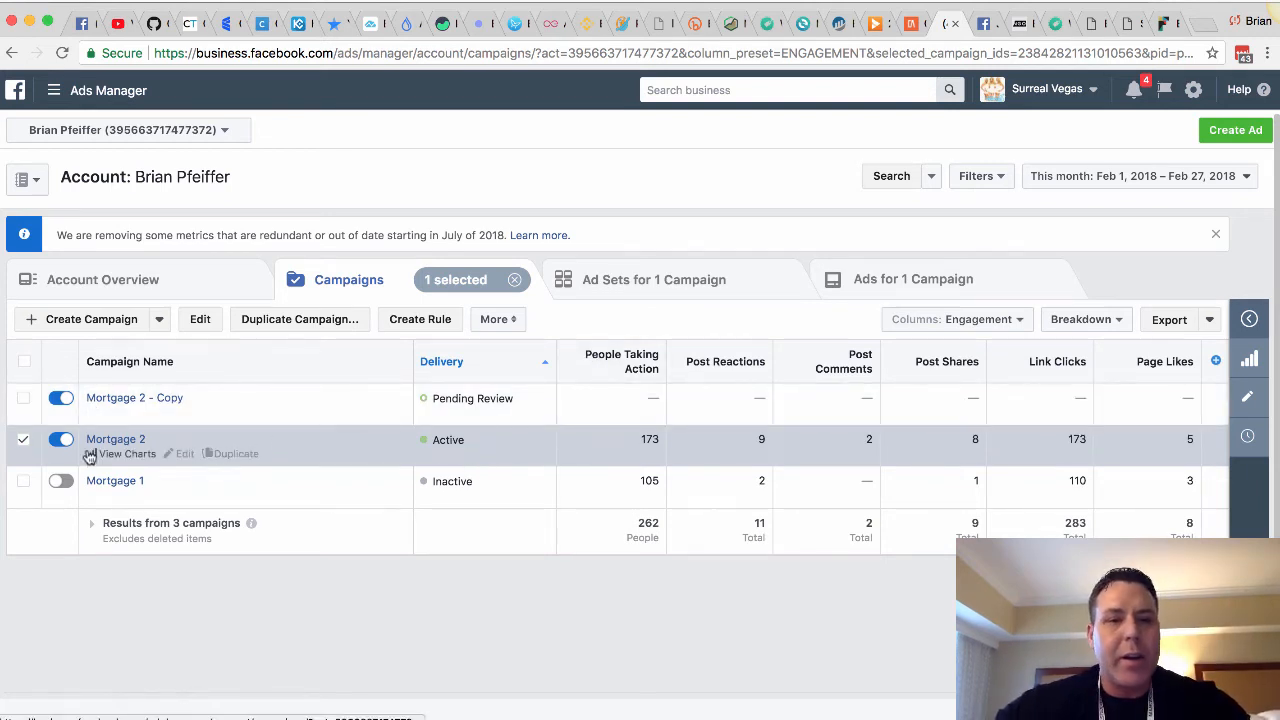
Examine the preview of the original ad "Default name - Conversions" in Mortgage 2's Tea Party ad set, and close its editor.
click(138, 442)
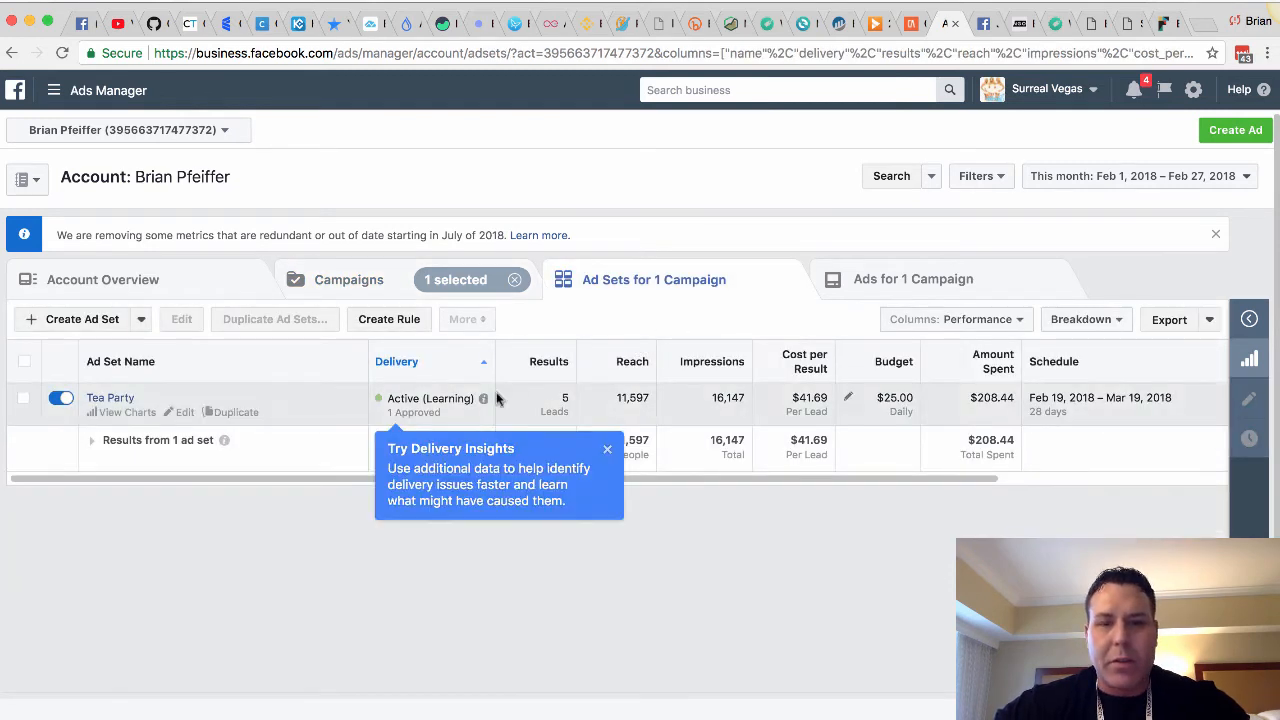
click(117, 400)
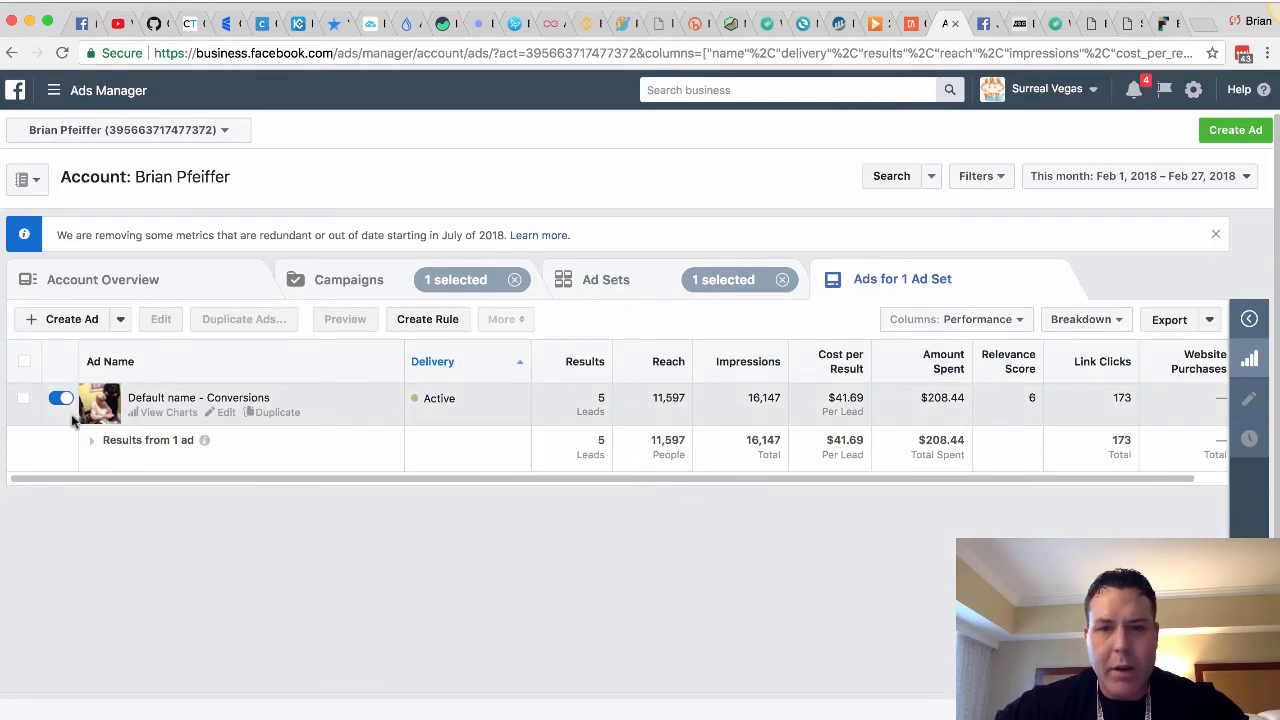
click(100, 408)
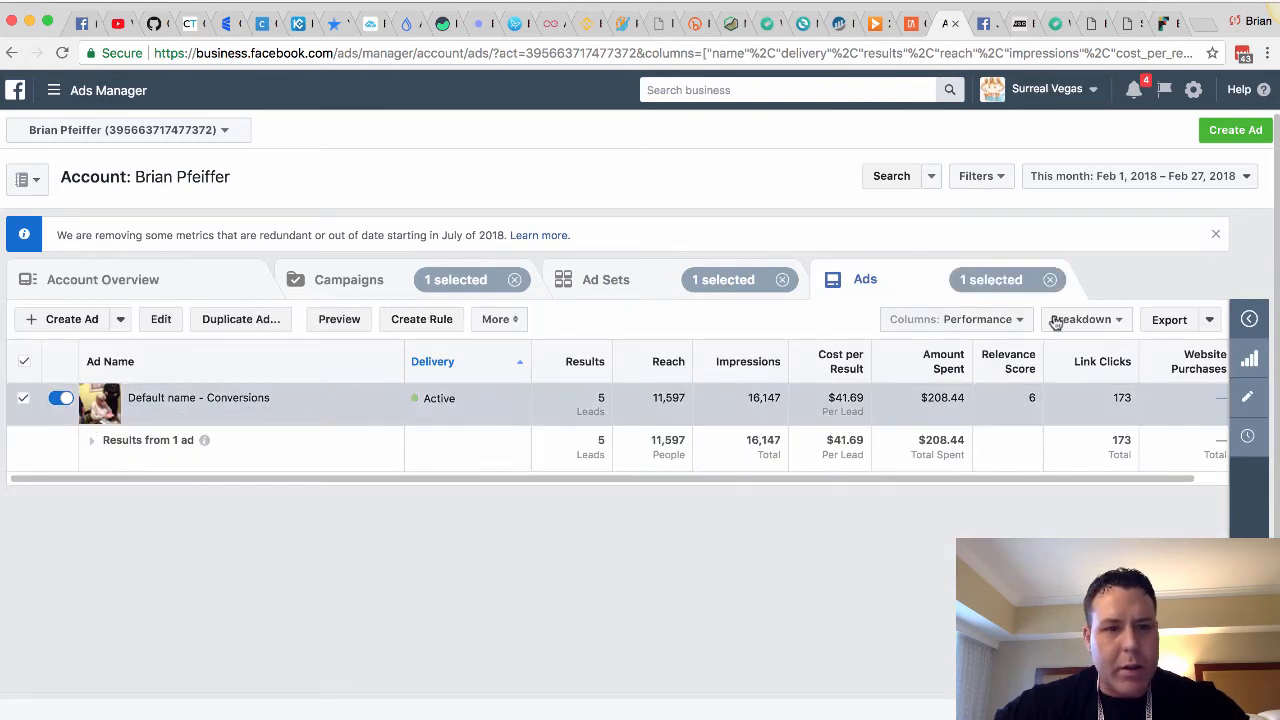
click(1249, 399)
scroll(860, 432, down, 5)
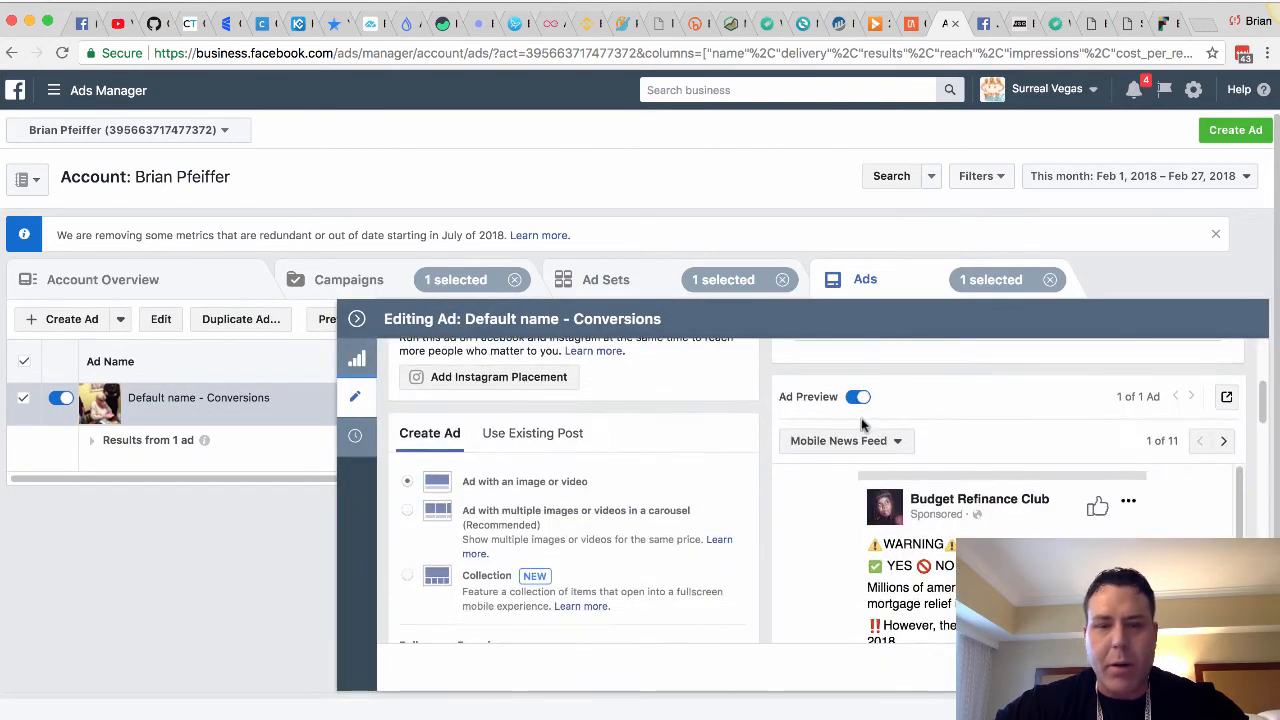
scroll(871, 430, down, 3)
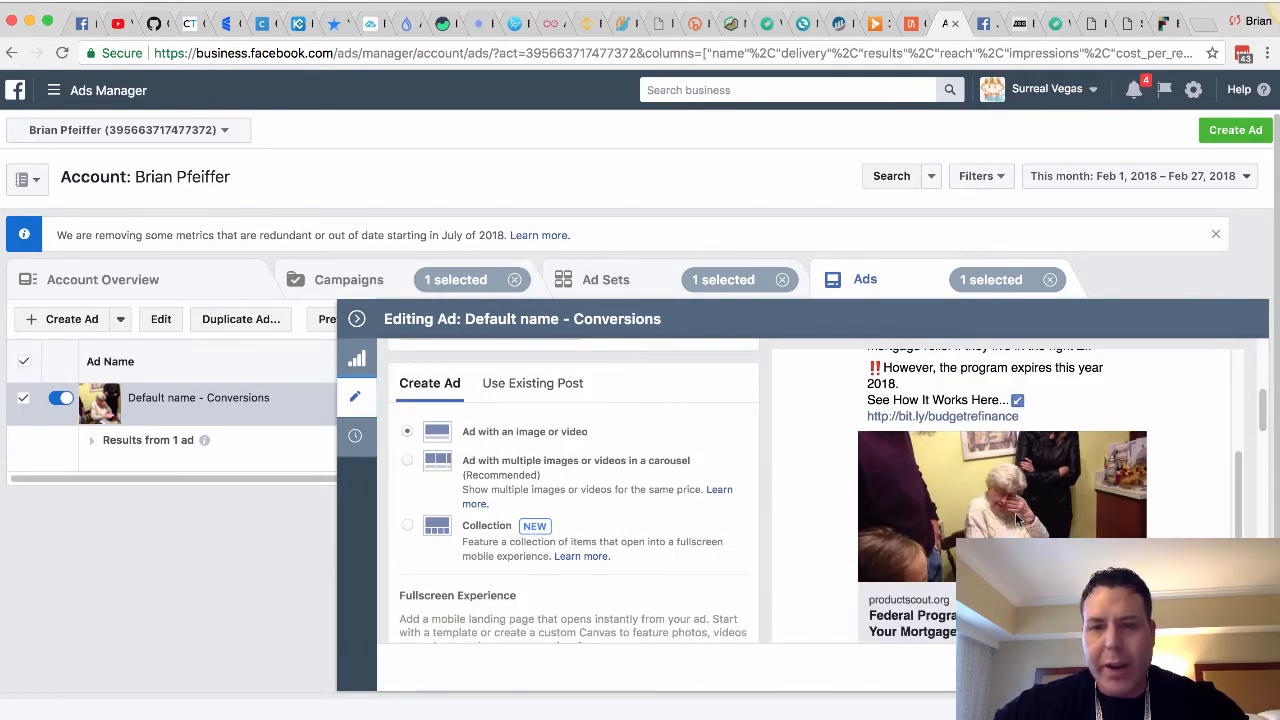
scroll(1002, 495, down, 1)
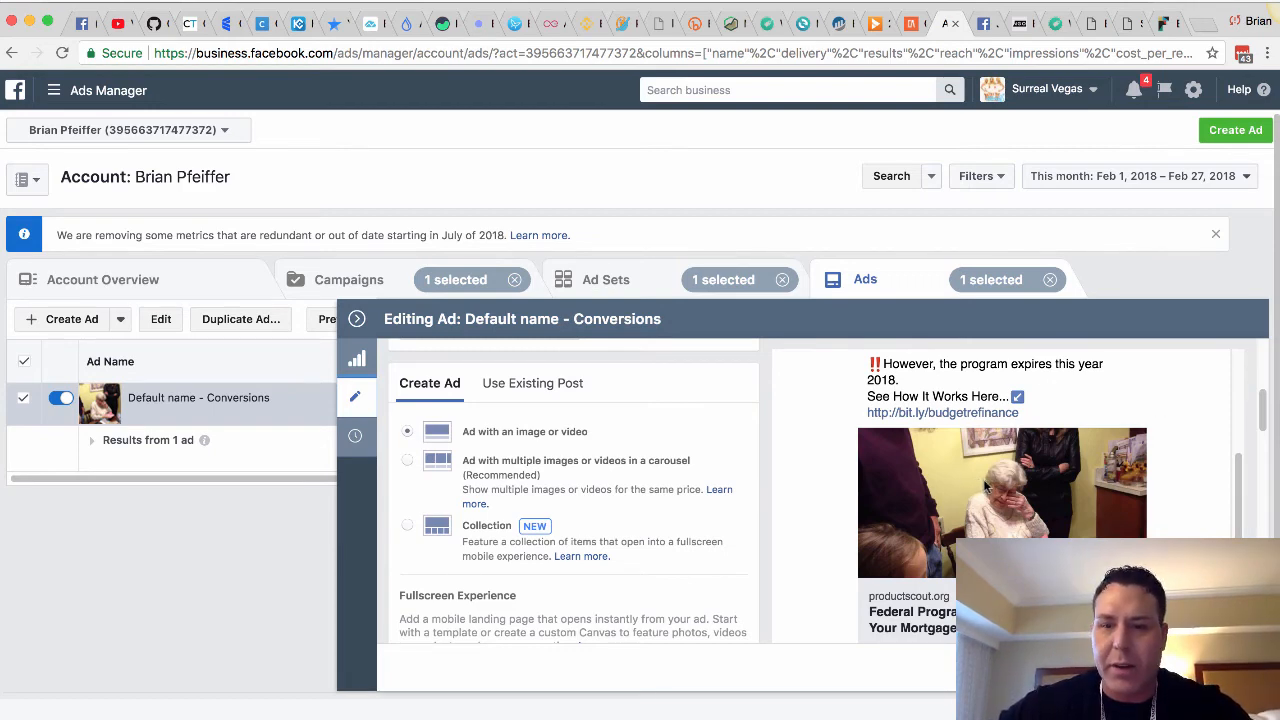
scroll(995, 483, up, 3)
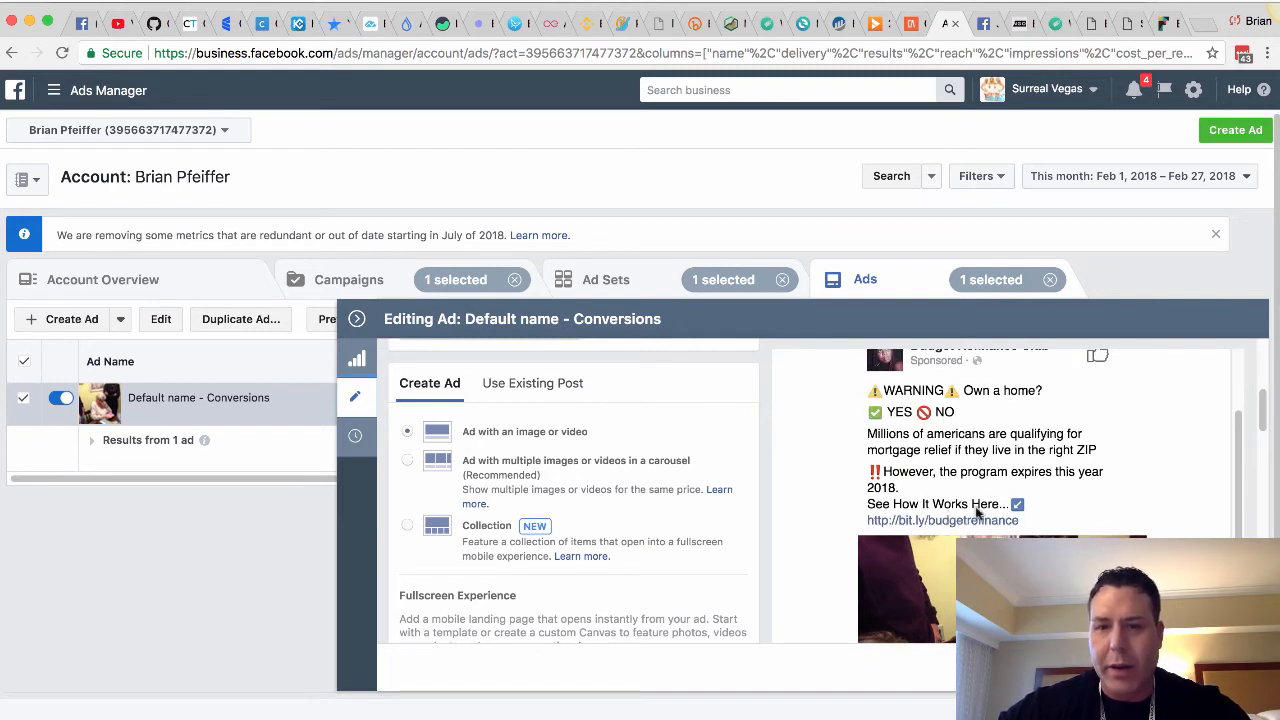
click(357, 320)
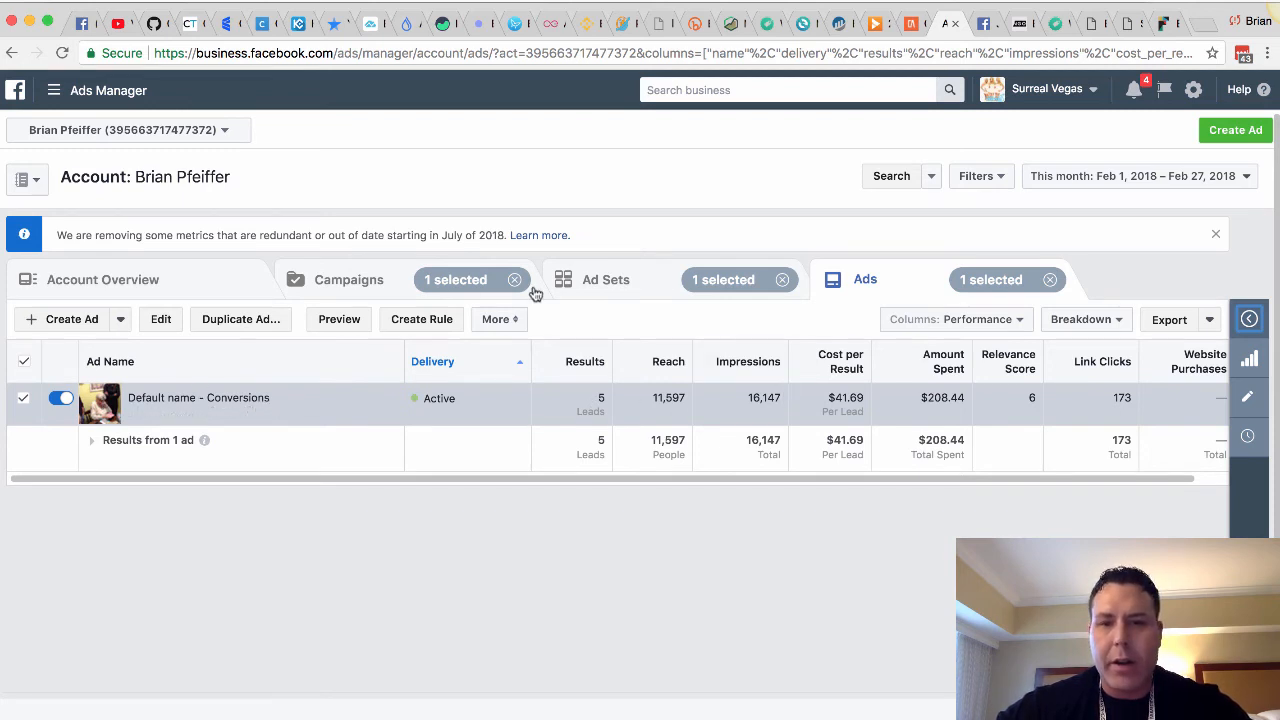
Examine the preview of the copied ad "Default name - Conversions - Copy" in the Tea Party - Copy ad set of Mortgage 2 - Copy.
click(316, 281)
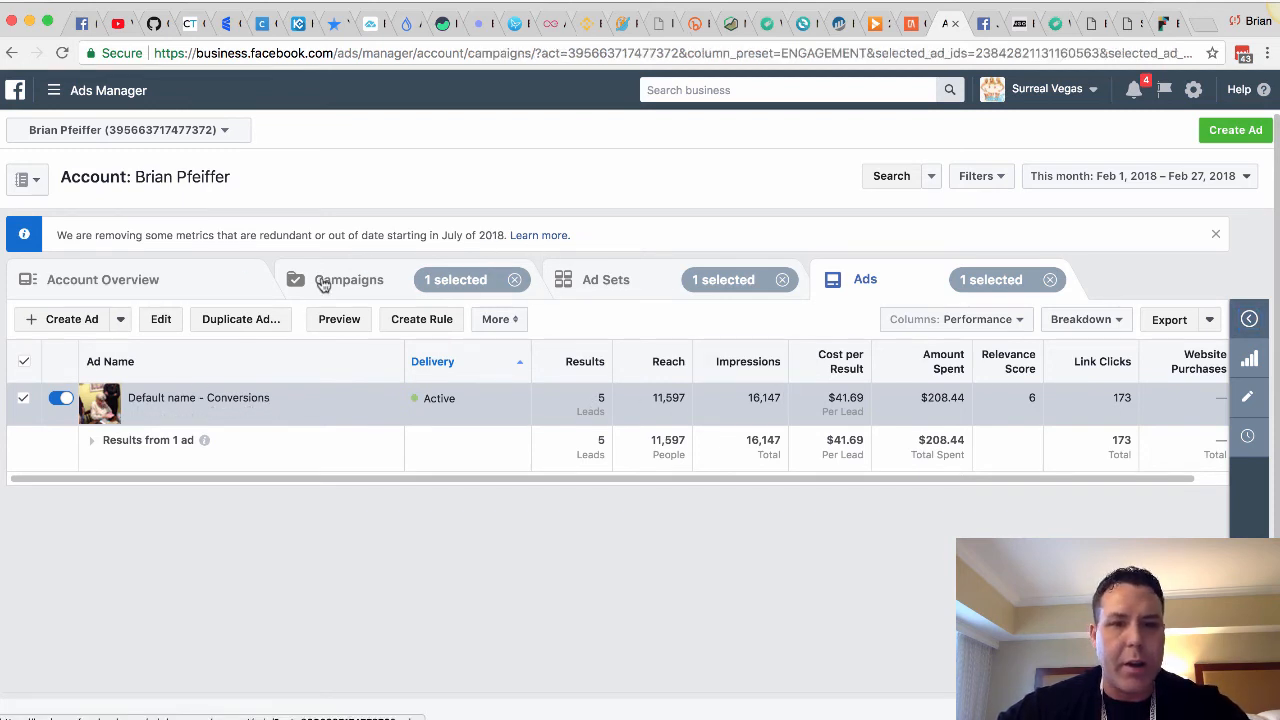
click(110, 398)
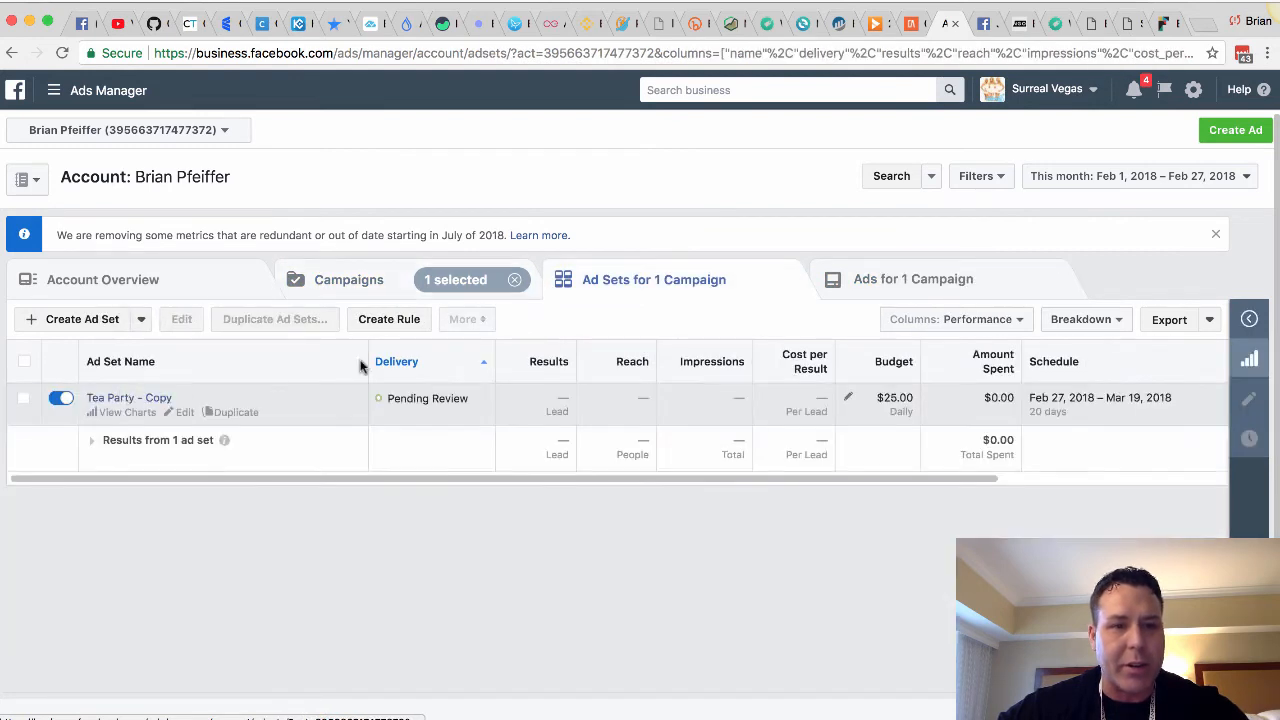
click(140, 398)
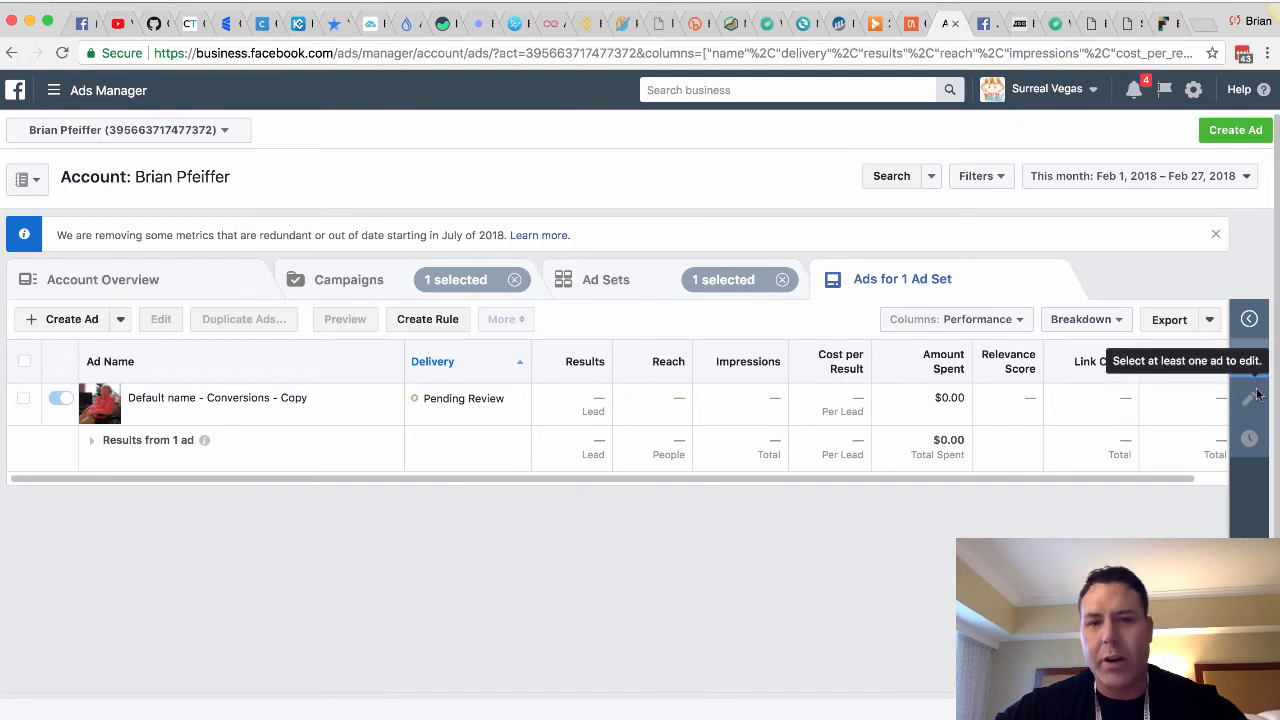
click(325, 420)
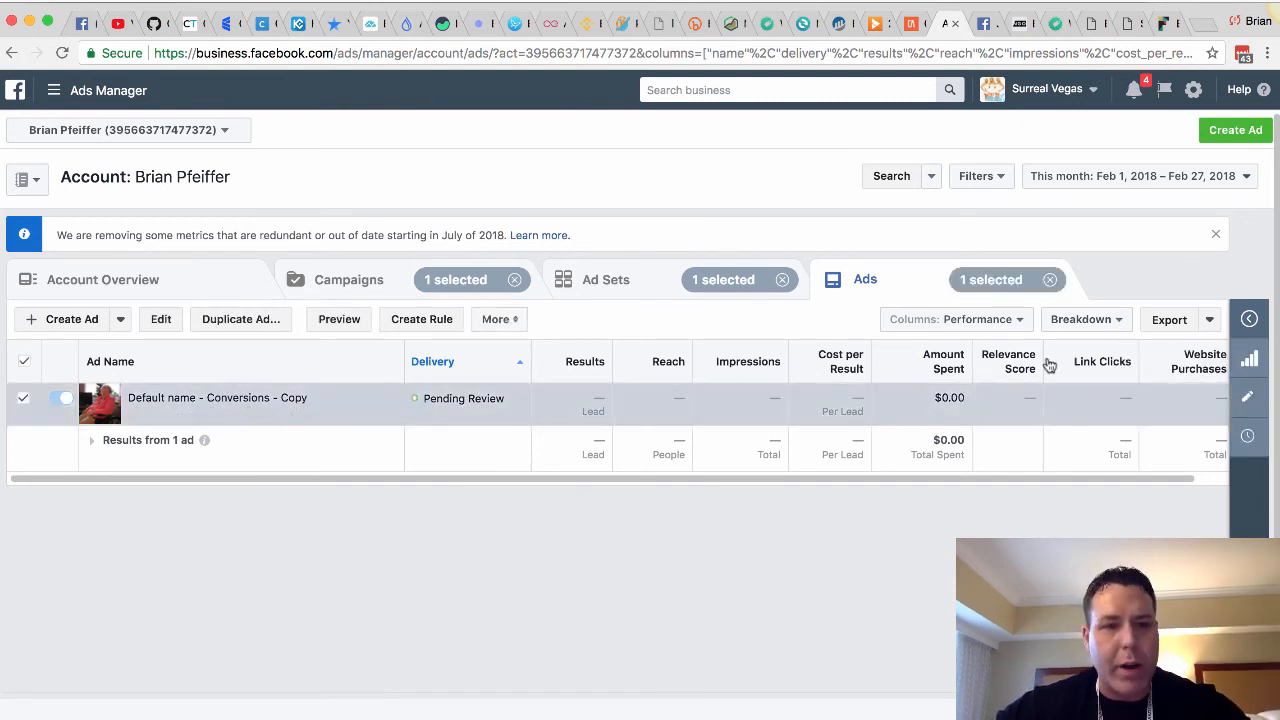
click(1248, 397)
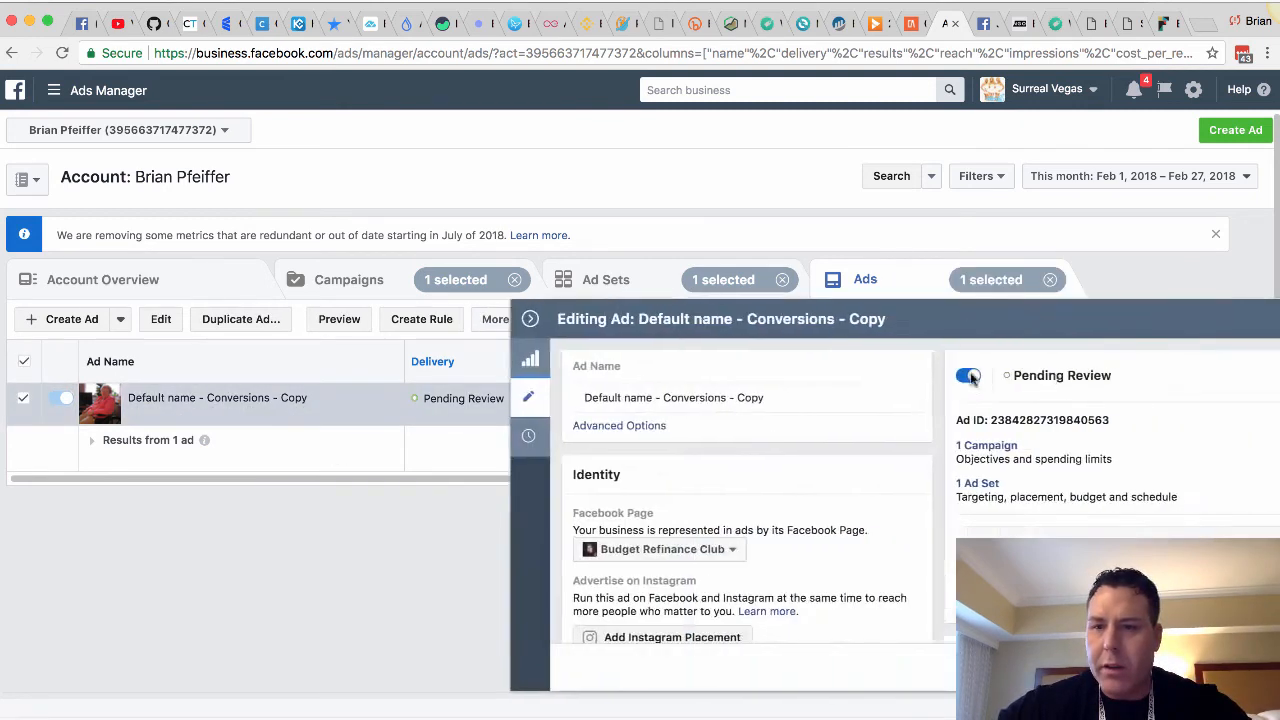
scroll(862, 398, down, 2)
scroll(868, 410, down, 5)
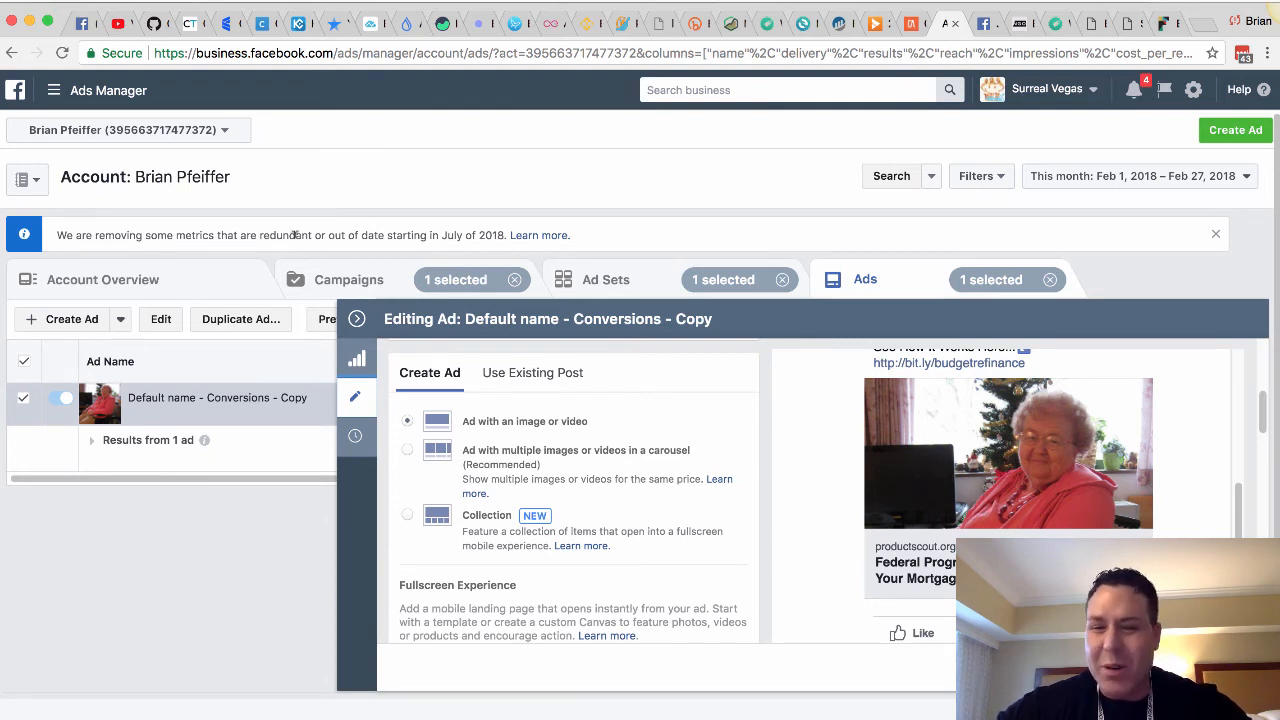
Close the copied ad's editor and open the Tea Party ad set of the Mortgage 2 campaign for editing.
click(359, 319)
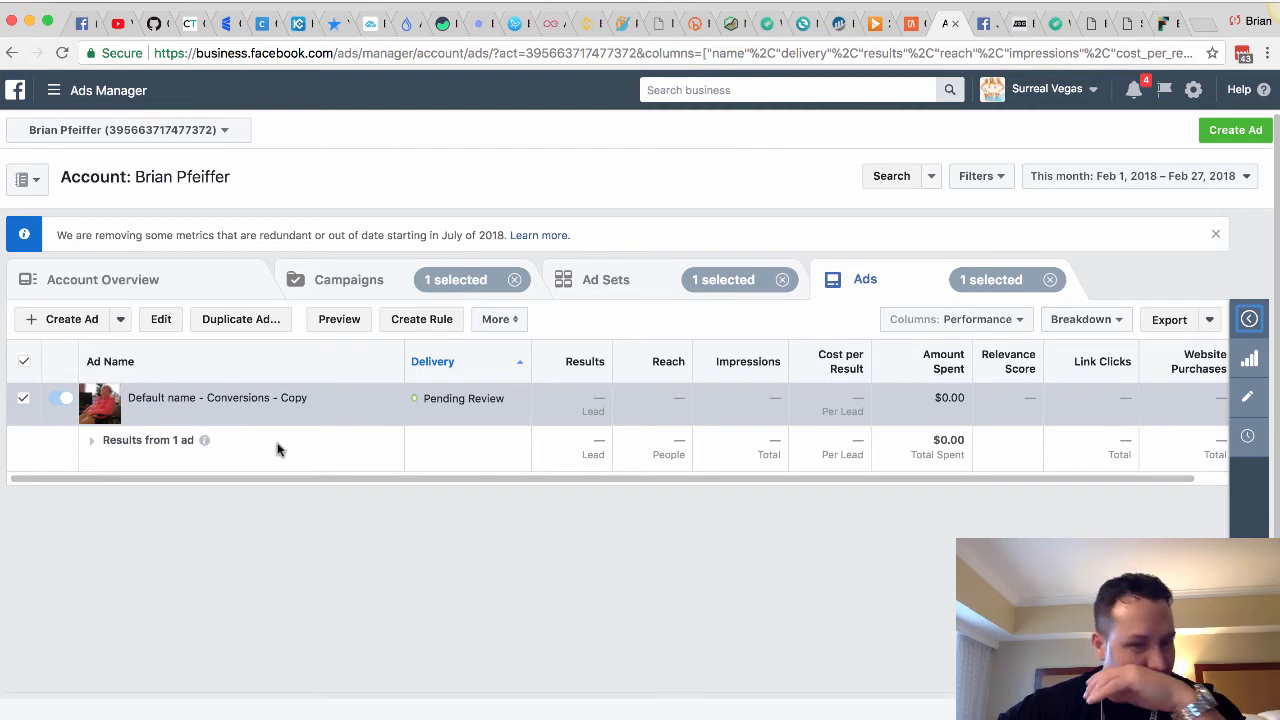
click(352, 284)
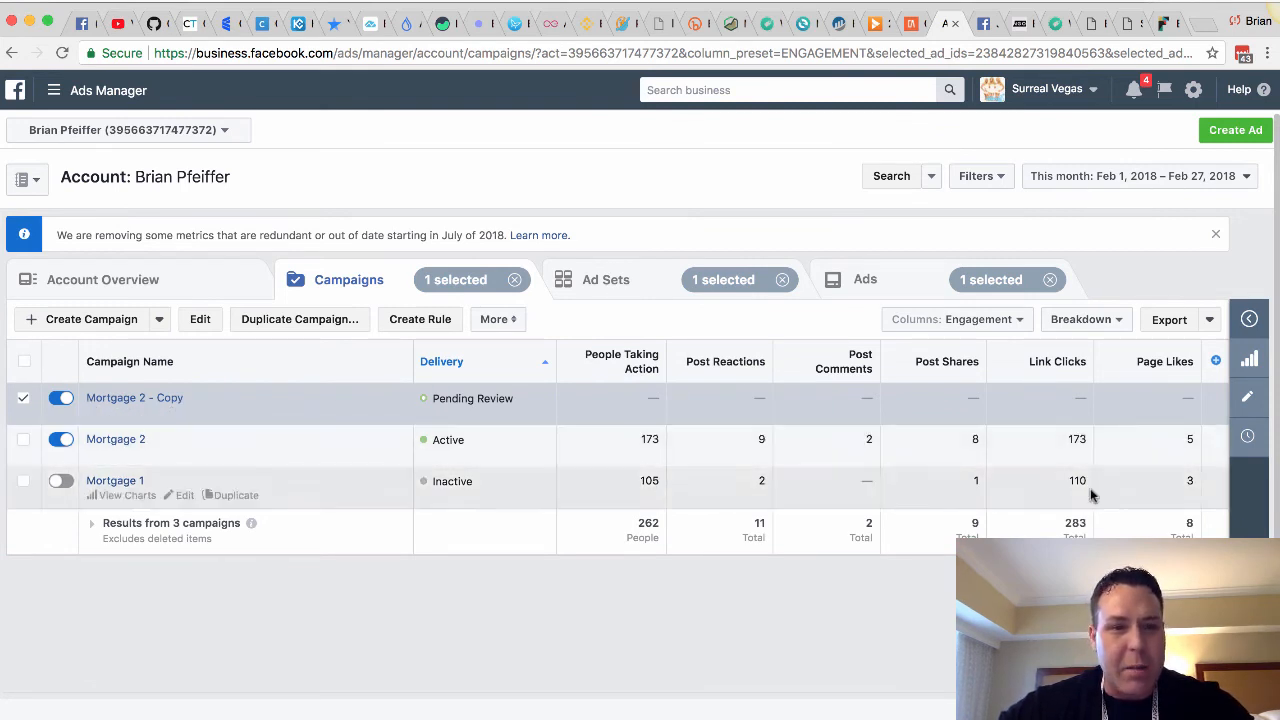
click(126, 440)
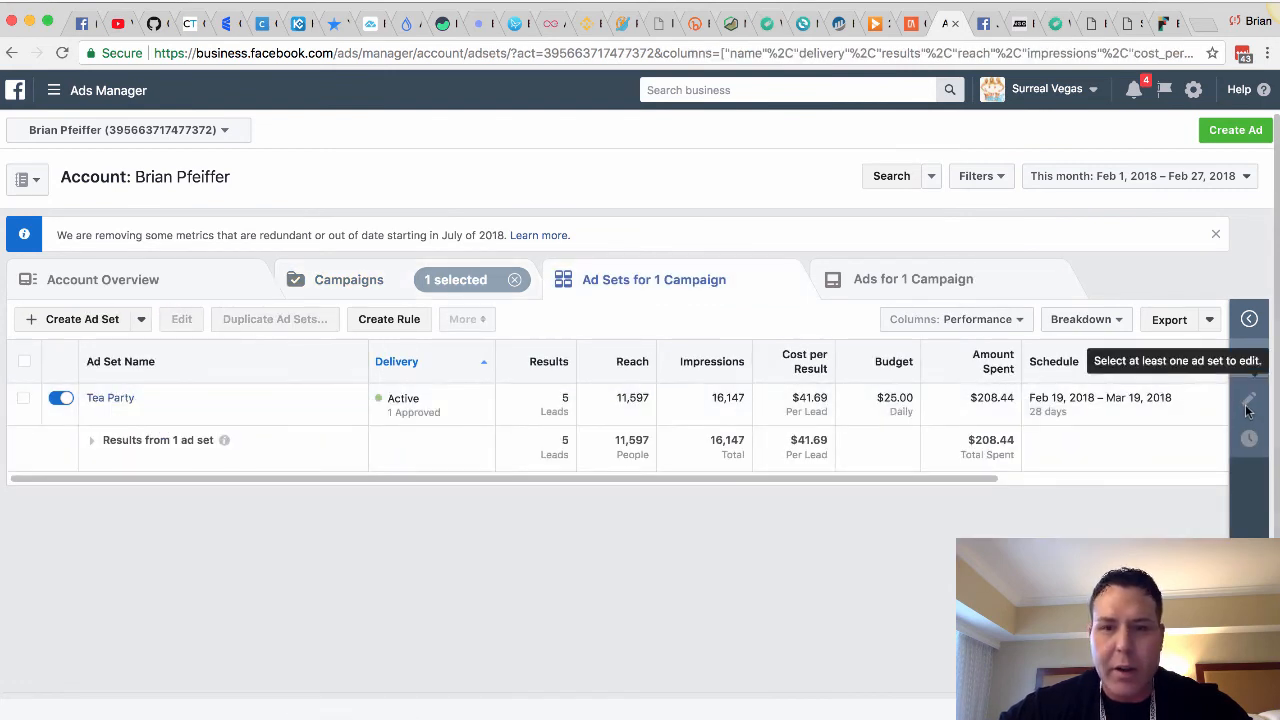
click(300, 390)
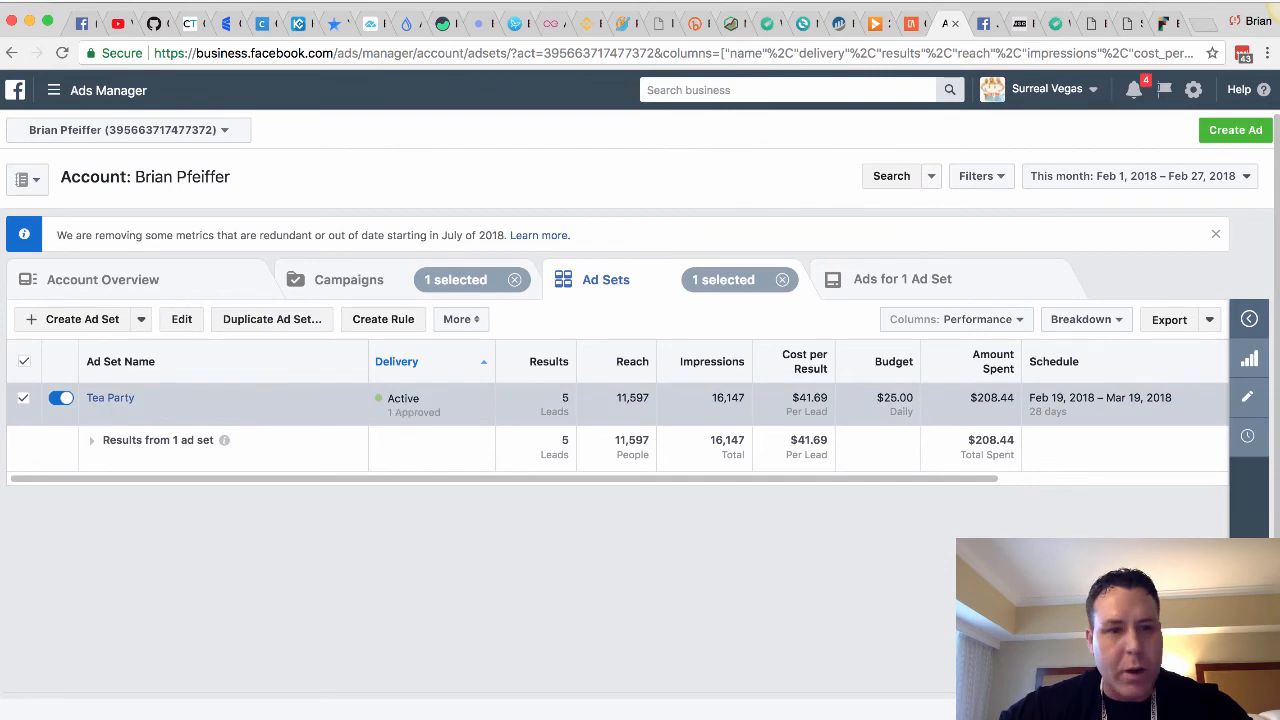
click(1250, 400)
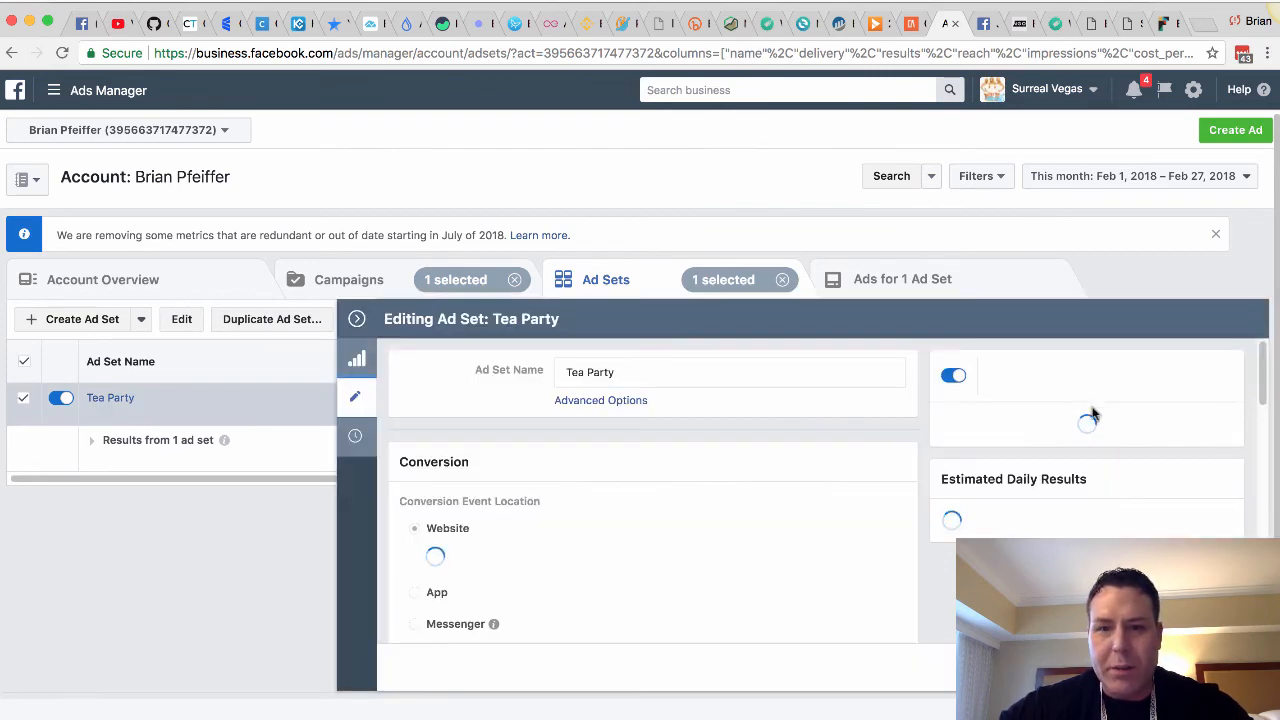
Set the Tea Party ad set's daily budget to $50.00 and publish the change.
scroll(685, 442, down, 10)
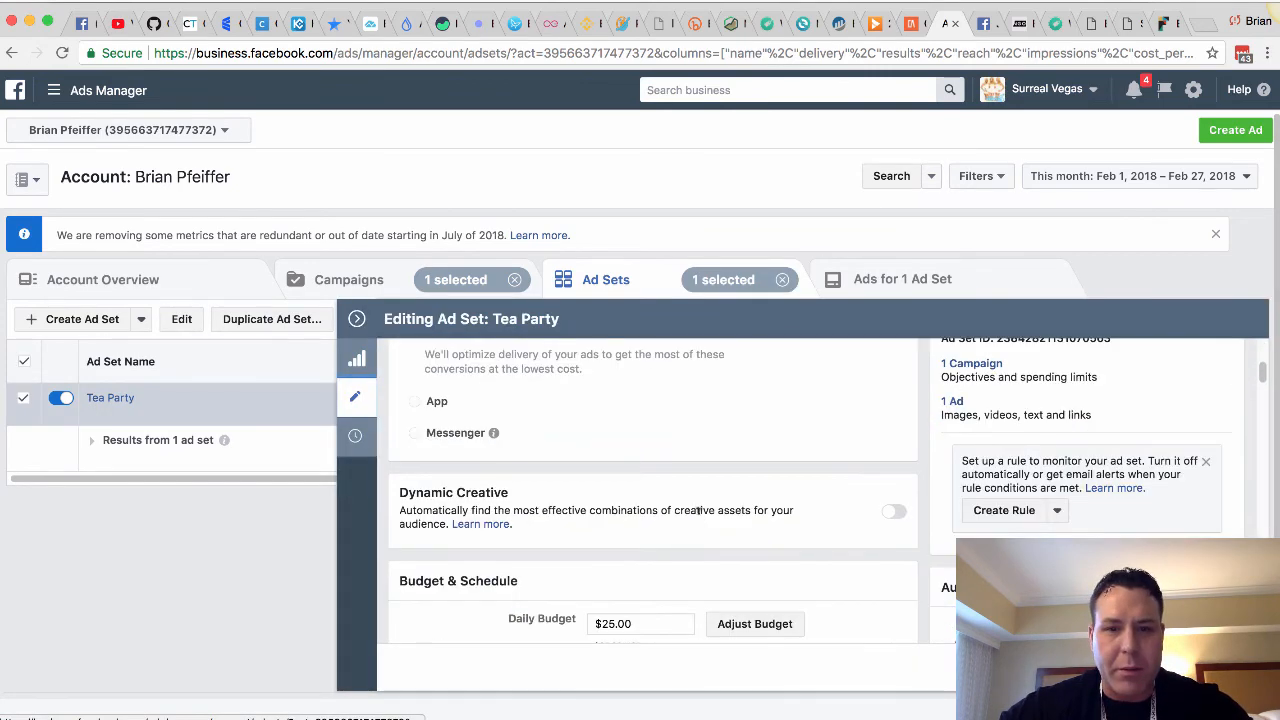
click(604, 524)
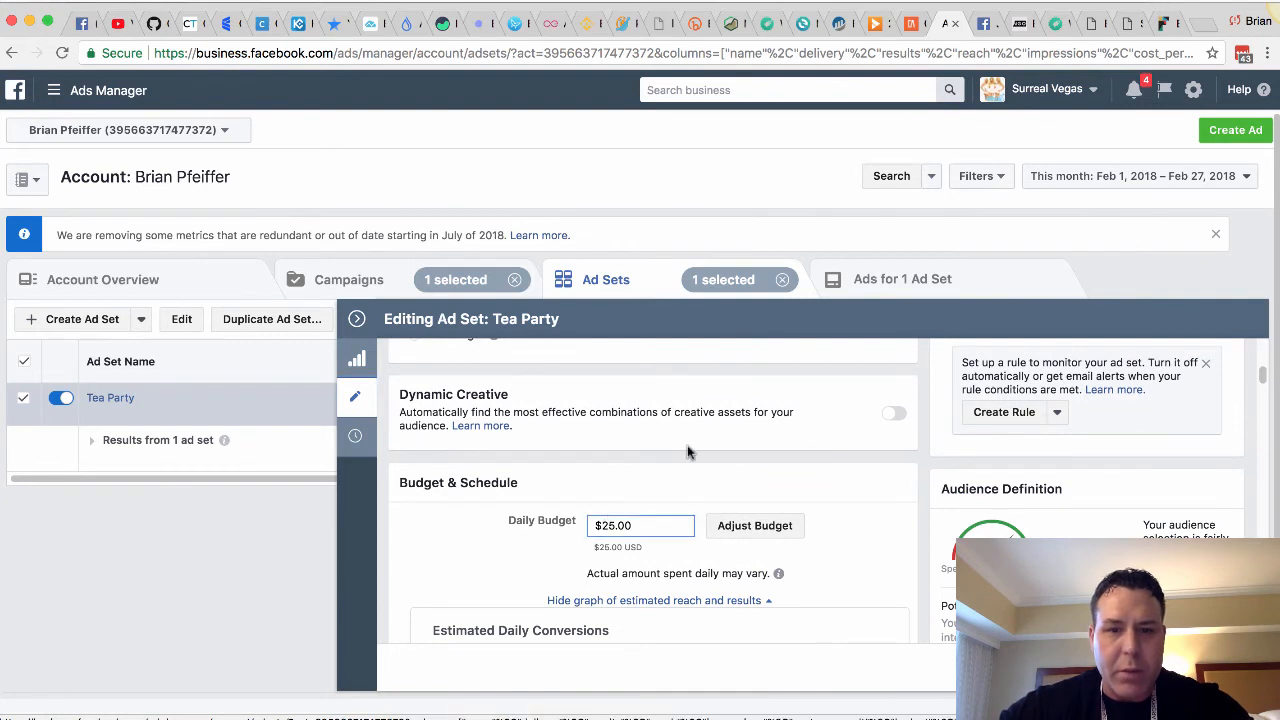
key(BackSpace)
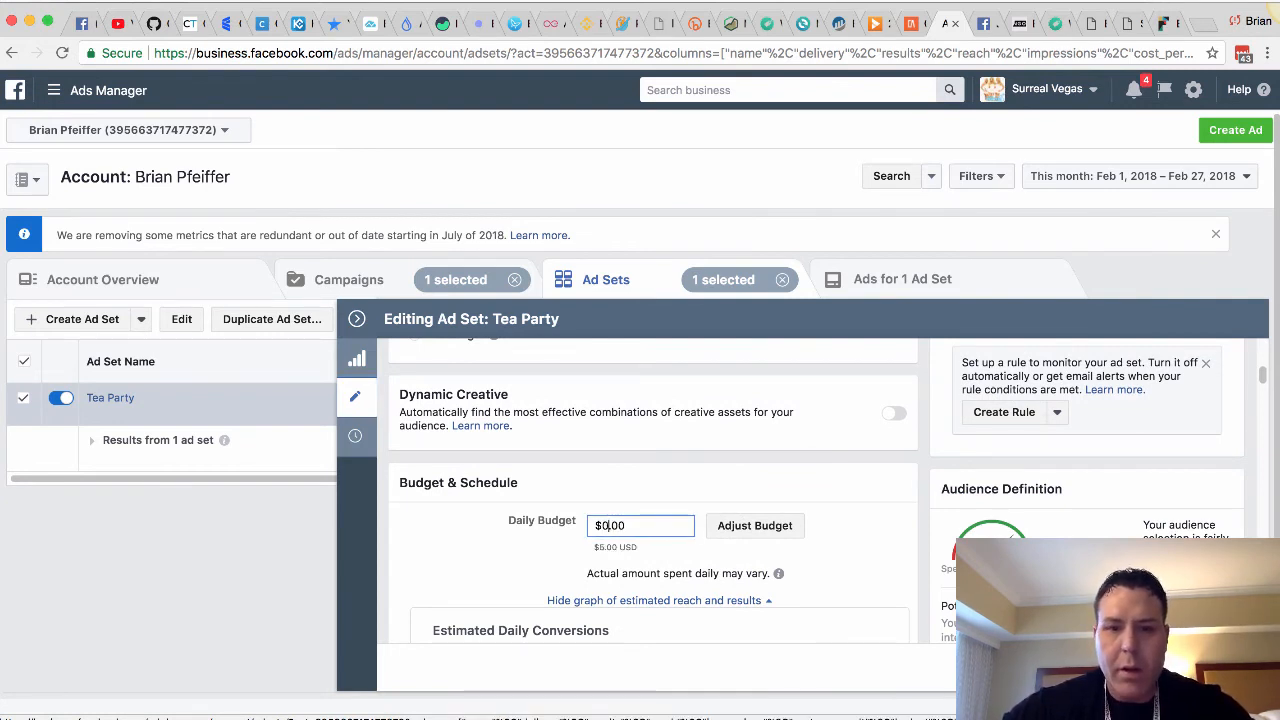
key(BackSpace)
text(50)
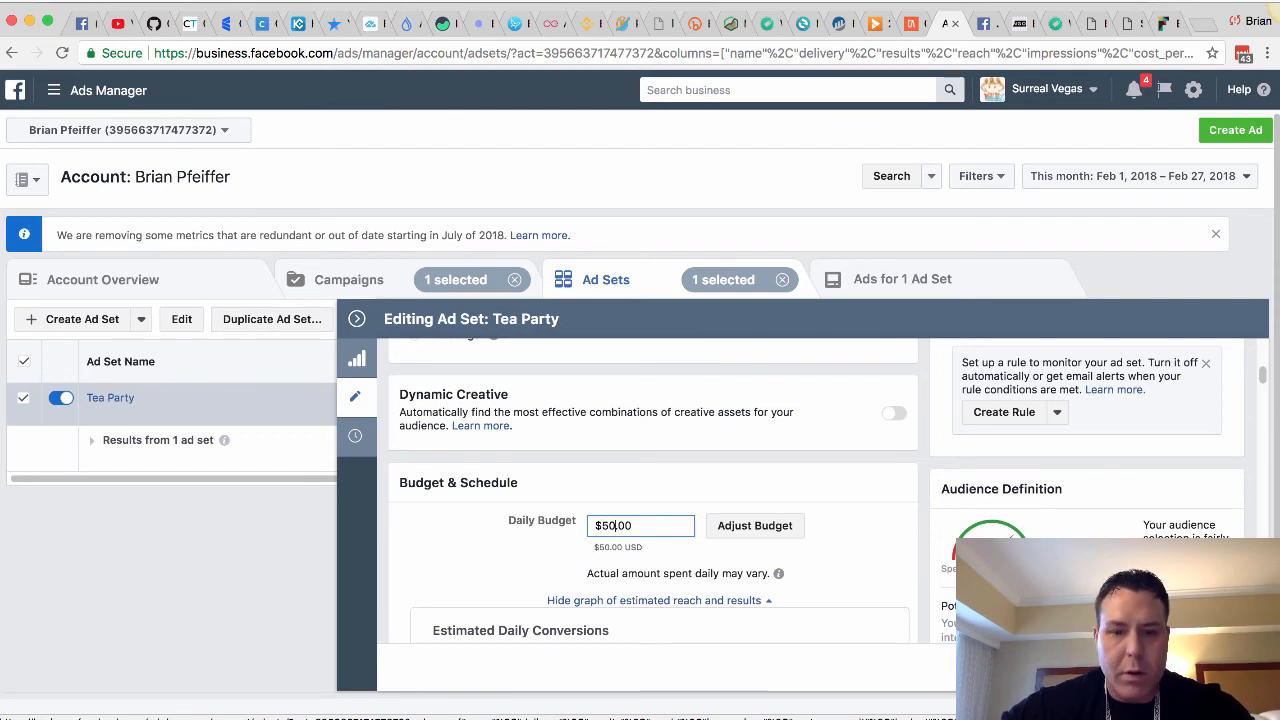
click(1220, 667)
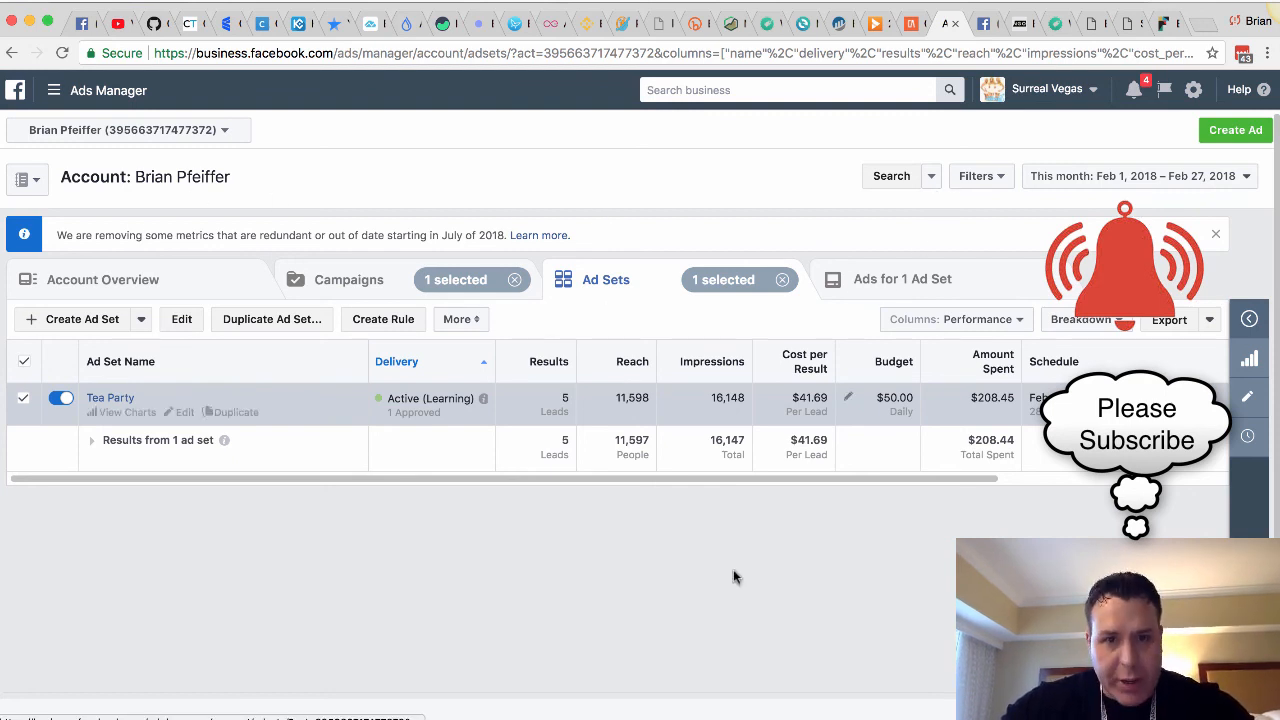
right_click(690, 718)
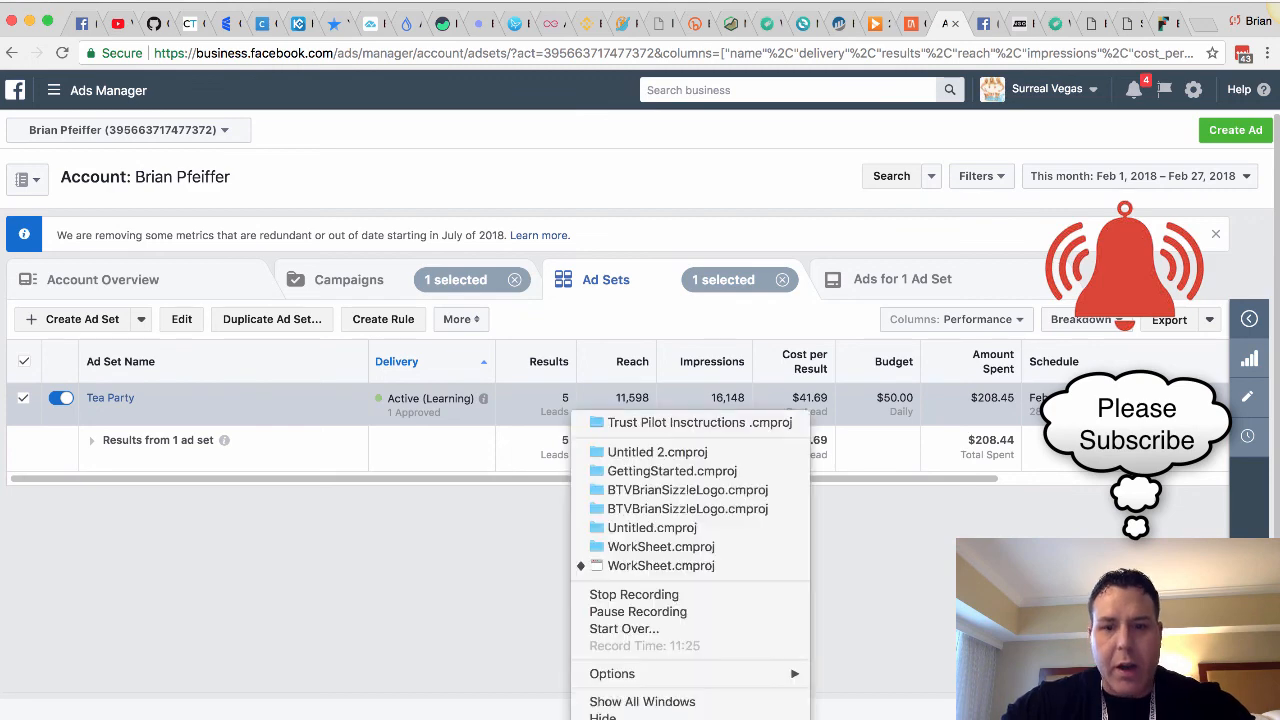
click(659, 598)
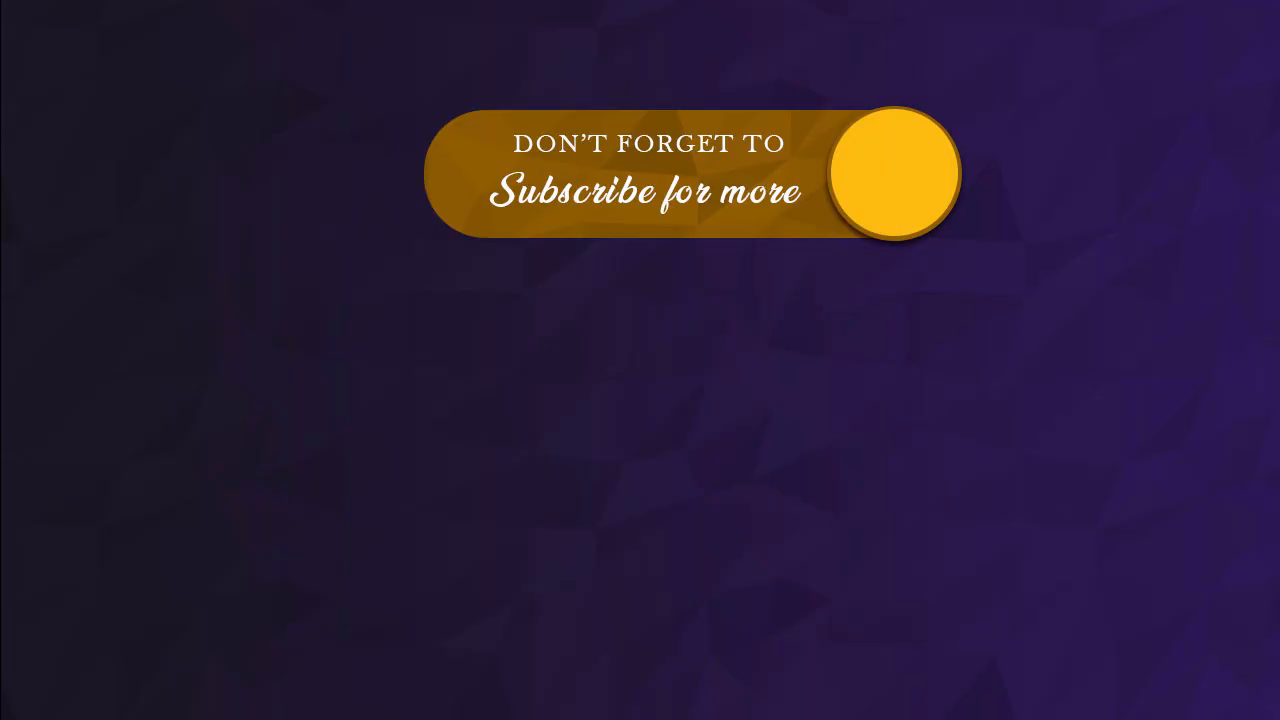